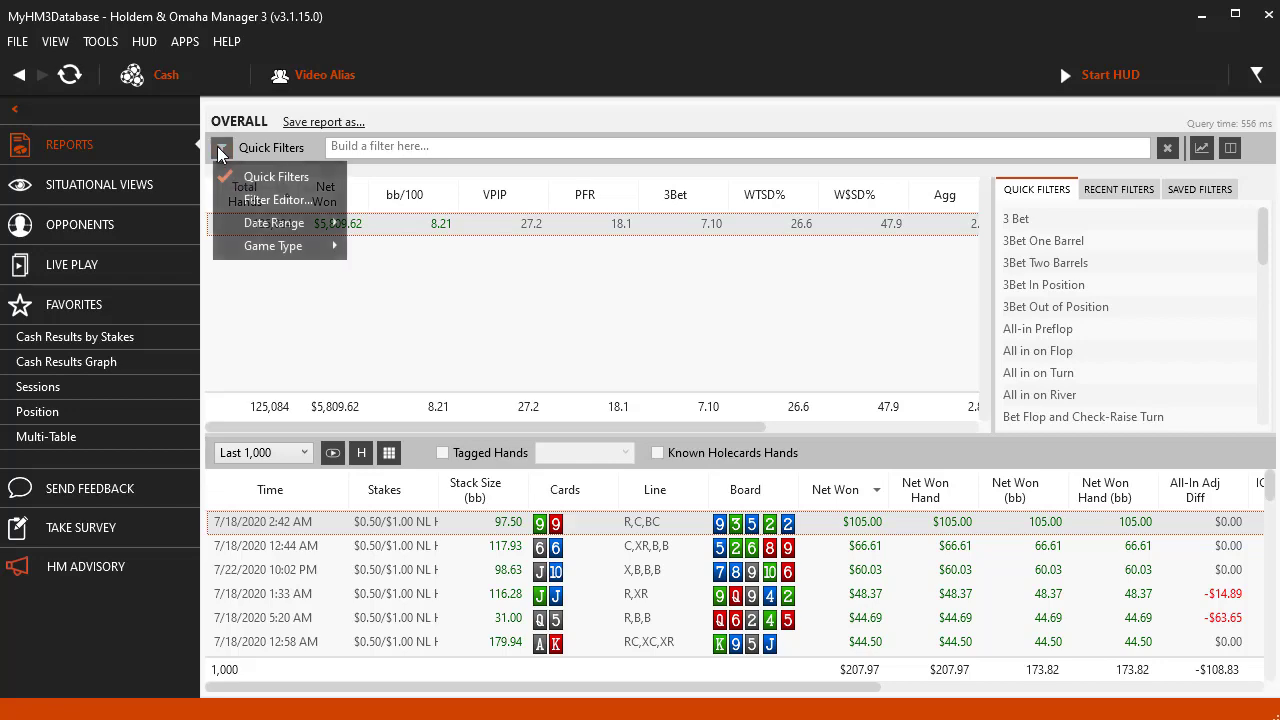
Open the Filter Editor and examine the available poker sites, game types and stakes in the Game Details filters.
{"action": "left_click", "coordinate": [304, 201]}
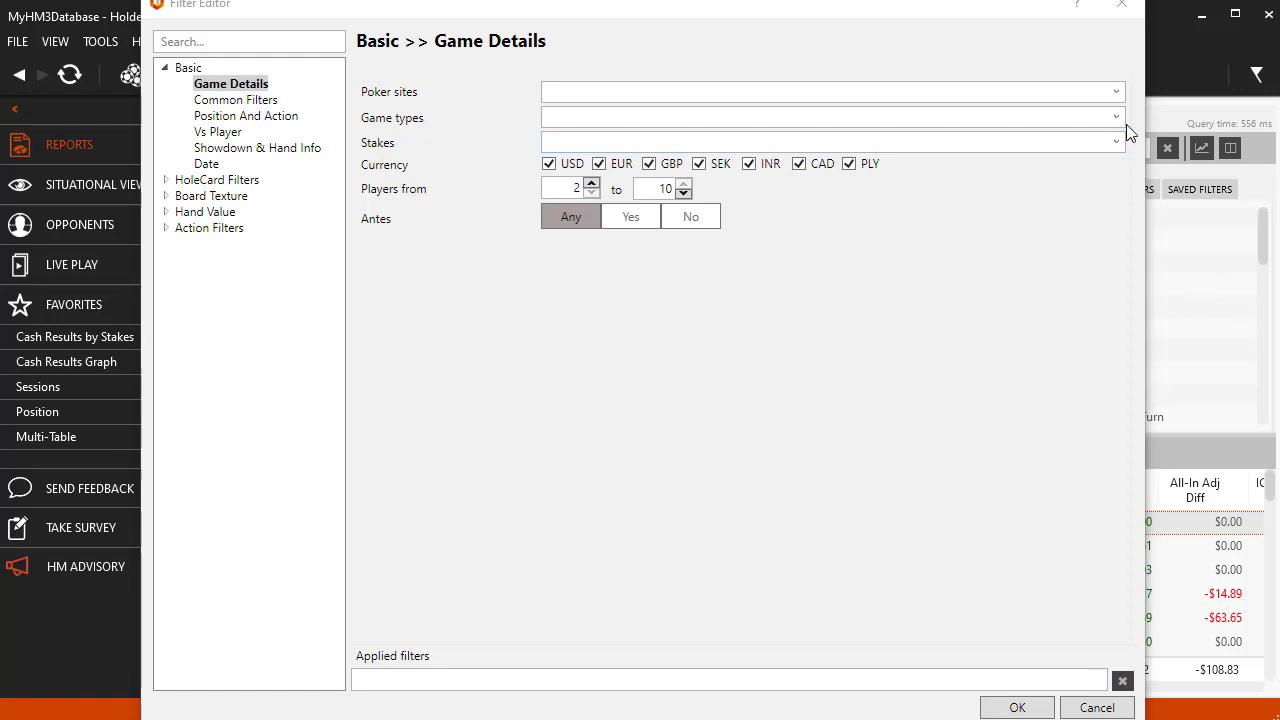
{"action": "left_click", "coordinate": [1119, 92]}
{"action": "left_click", "coordinate": [1119, 92]}
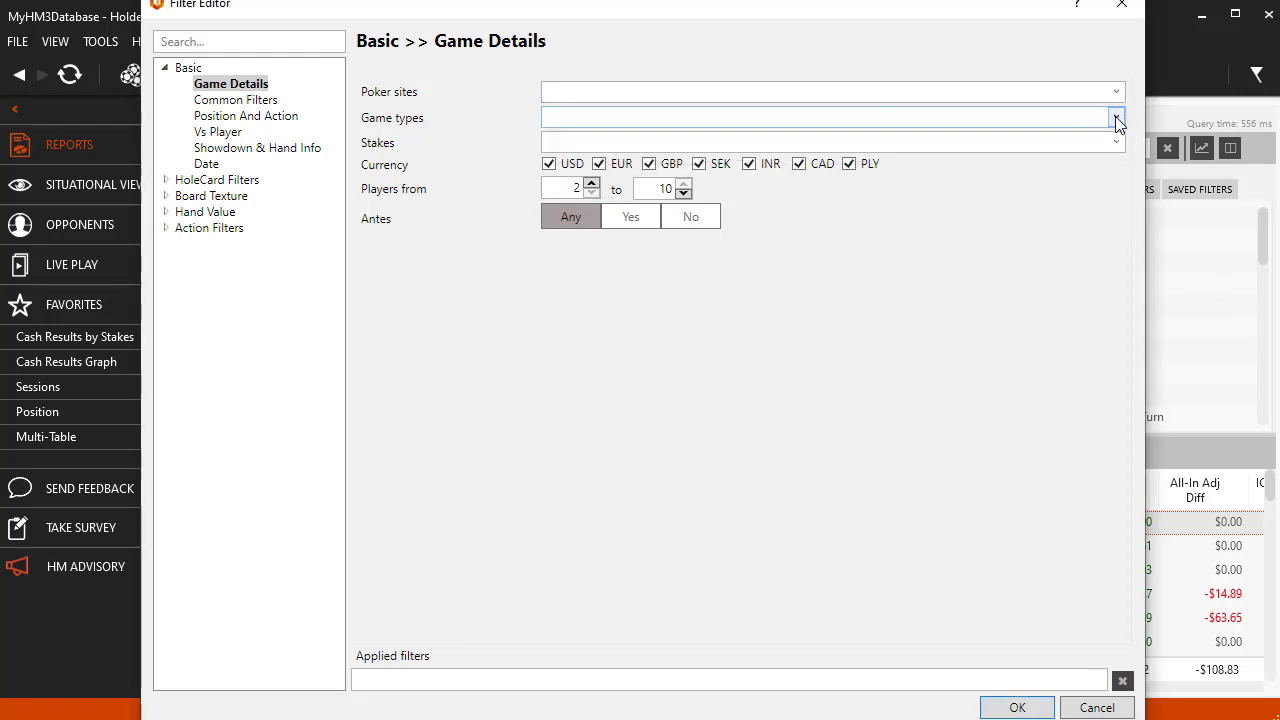
{"action": "left_click", "coordinate": [1118, 118]}
{"action": "left_click", "coordinate": [1060, 430]}
{"action": "left_click", "coordinate": [1119, 142]}
{"action": "left_click", "coordinate": [932, 623]}
Try limiting the number of players to a range of 3 to 6.
{"action": "left_click", "coordinate": [684, 193]}
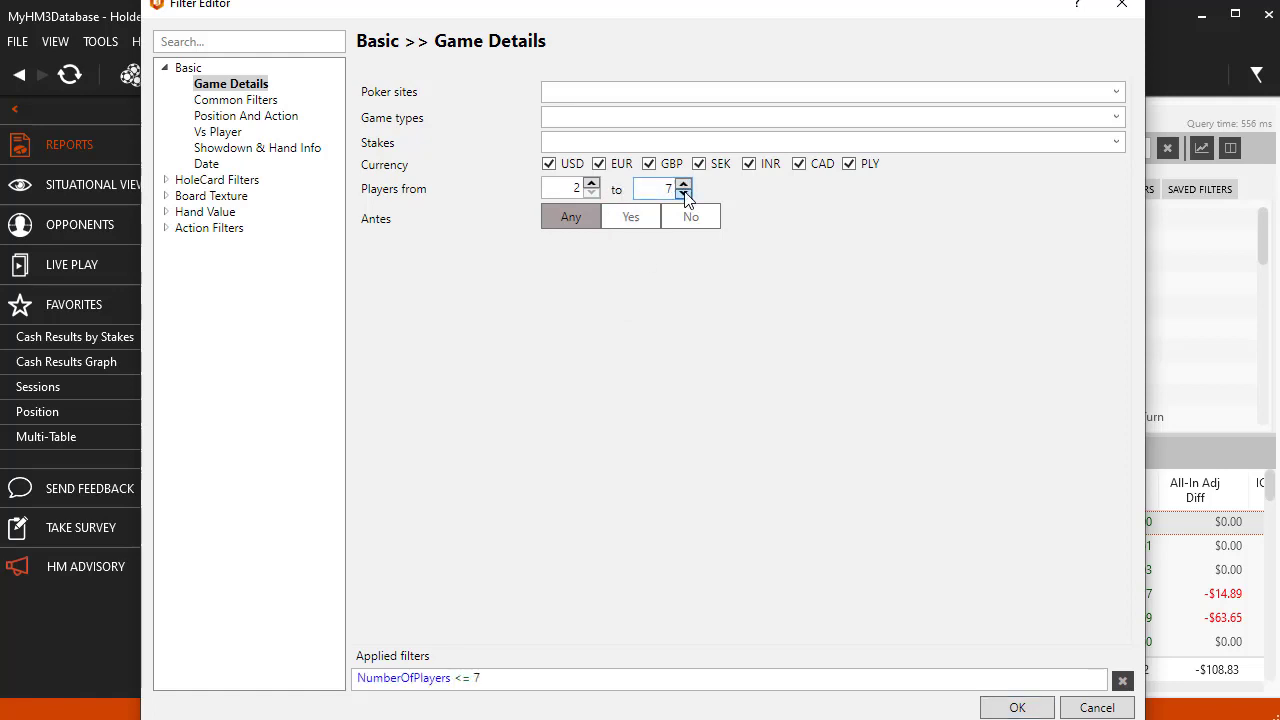
{"action": "left_click", "coordinate": [684, 193]}
{"action": "left_click", "coordinate": [684, 193]}
{"action": "left_click", "coordinate": [684, 193]}
{"action": "left_click", "coordinate": [684, 193]}
{"action": "left_click", "coordinate": [684, 193]}
{"action": "left_click", "coordinate": [590, 183]}
{"action": "left_click", "coordinate": [684, 185]}
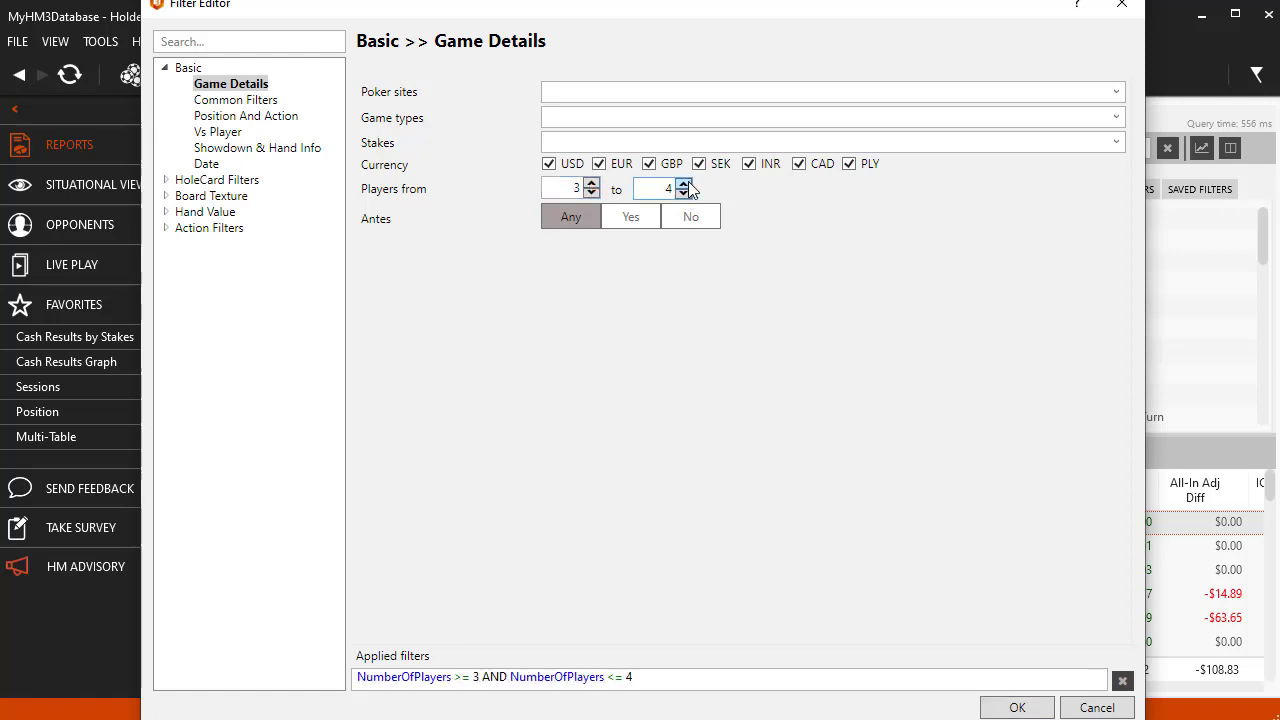
{"action": "left_click", "coordinate": [684, 185]}
{"action": "left_click", "coordinate": [684, 185]}
Try a player range of 7 to 10, and clear the applied filters.
{"action": "left_click", "coordinate": [592, 184]}
{"action": "left_click", "coordinate": [592, 184]}
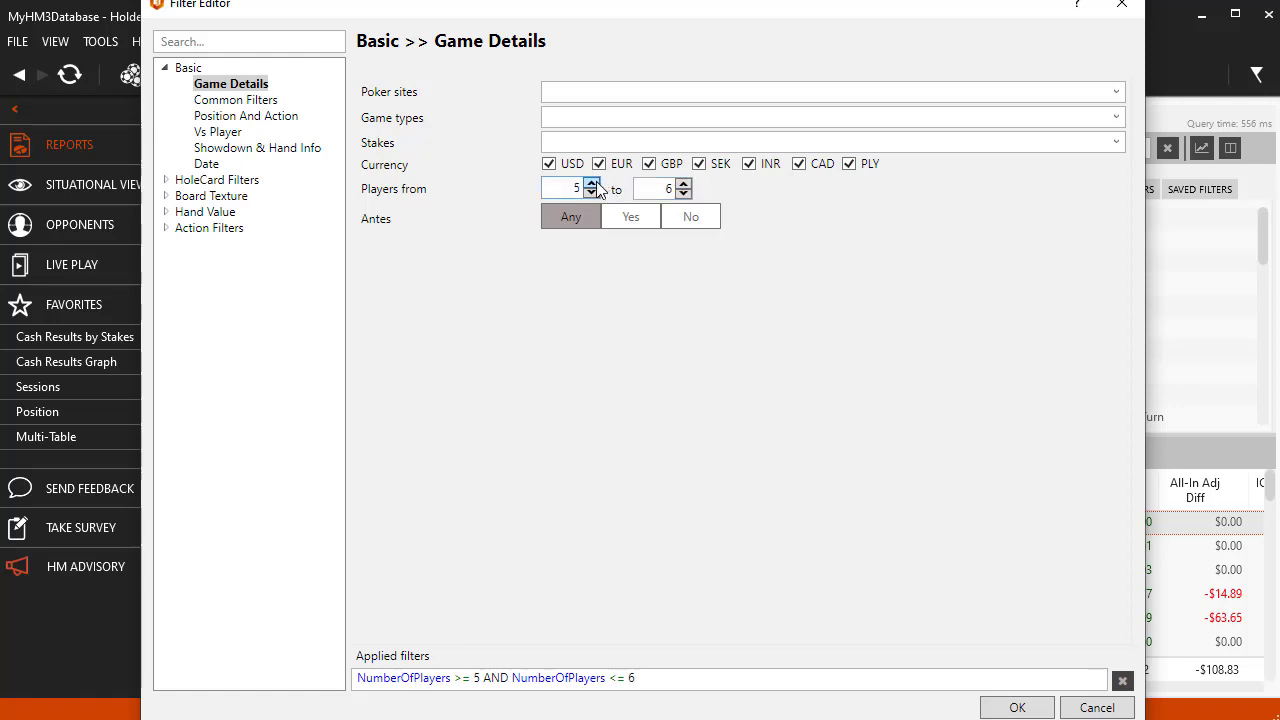
{"action": "left_click", "coordinate": [592, 184]}
{"action": "left_click", "coordinate": [592, 184]}
{"action": "left_click", "coordinate": [592, 184]}
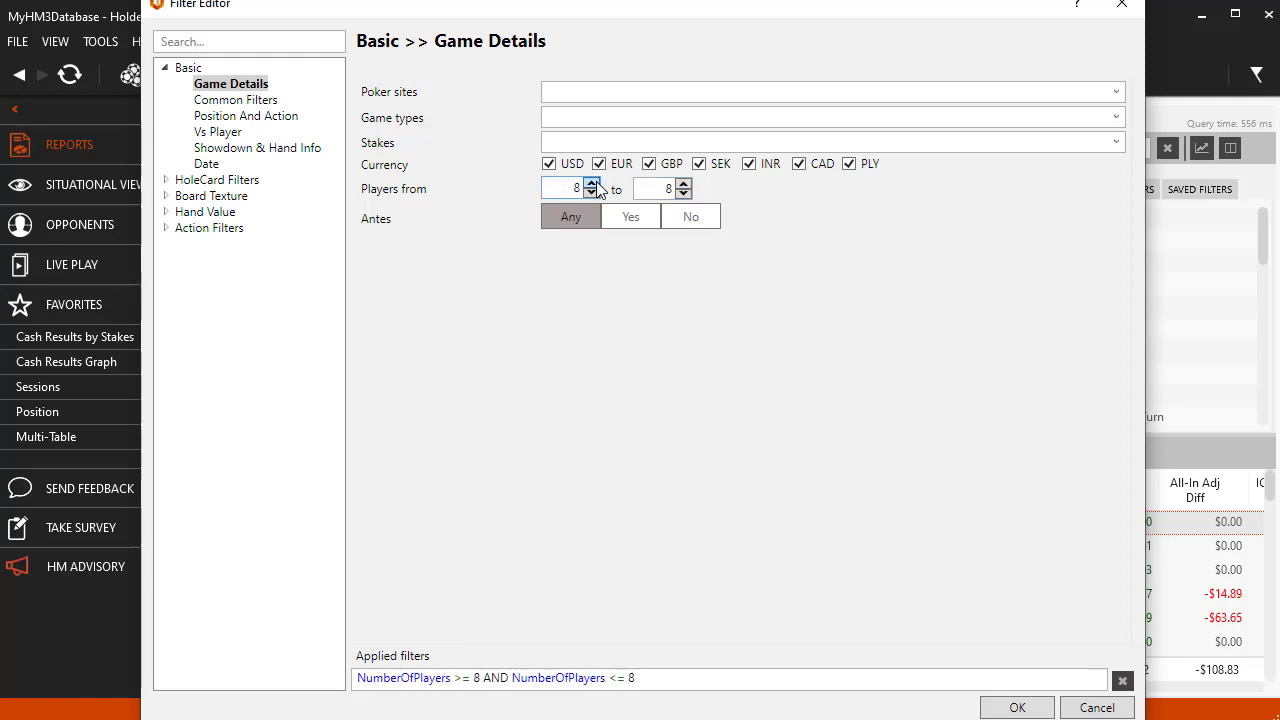
{"action": "left_click", "coordinate": [684, 185]}
{"action": "left_click", "coordinate": [684, 185]}
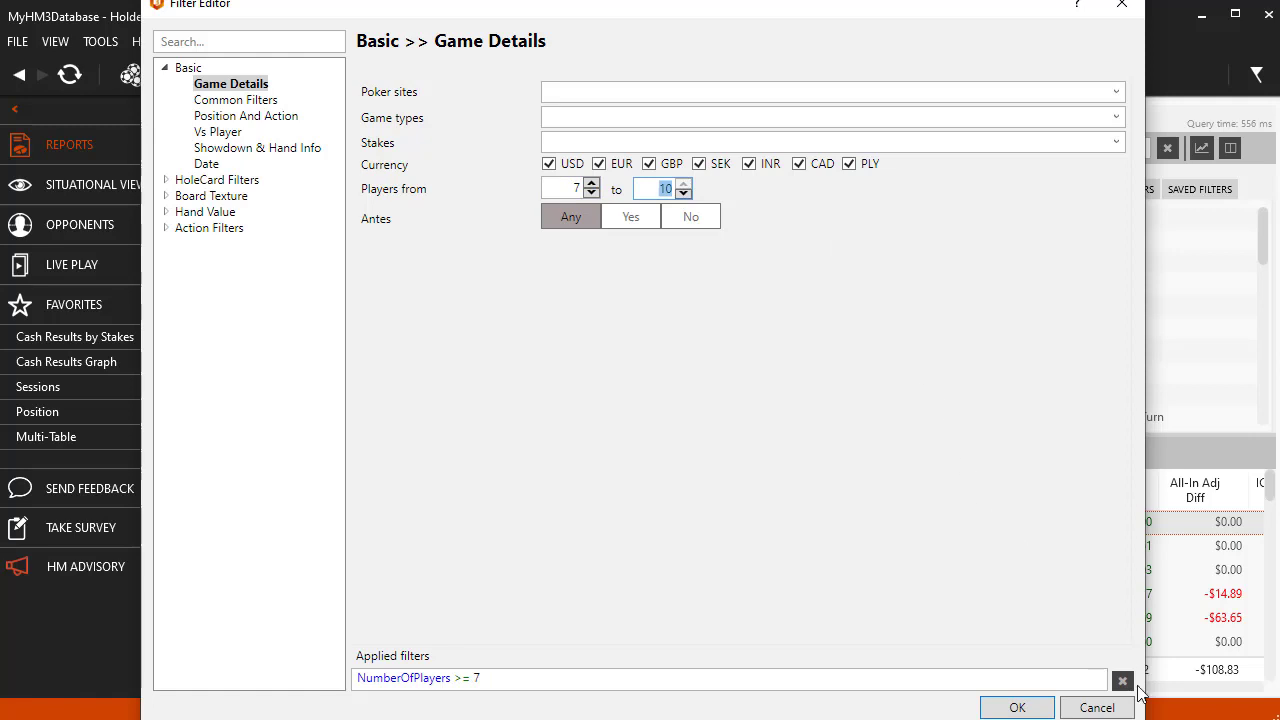
{"action": "left_click", "coordinate": [1122, 680]}
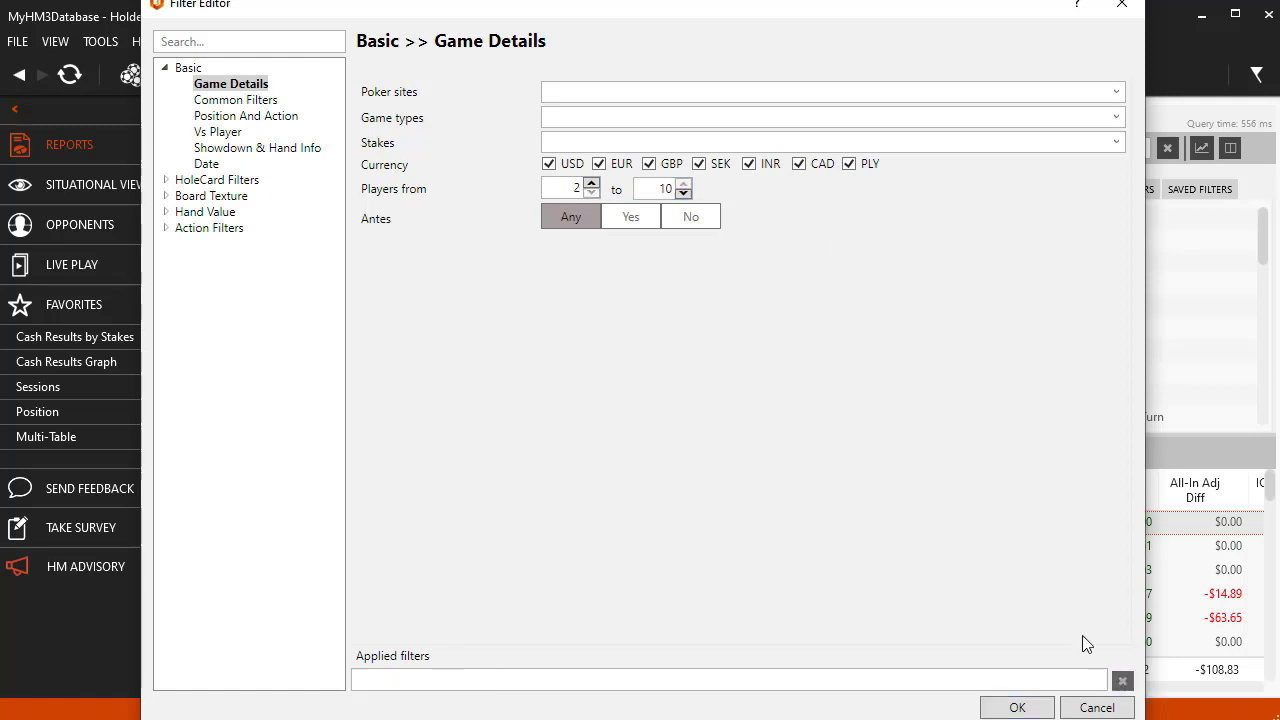
Filter the hands by the Ignition poker site and the NL Holdem game type.
{"action": "left_click", "coordinate": [1117, 93]}
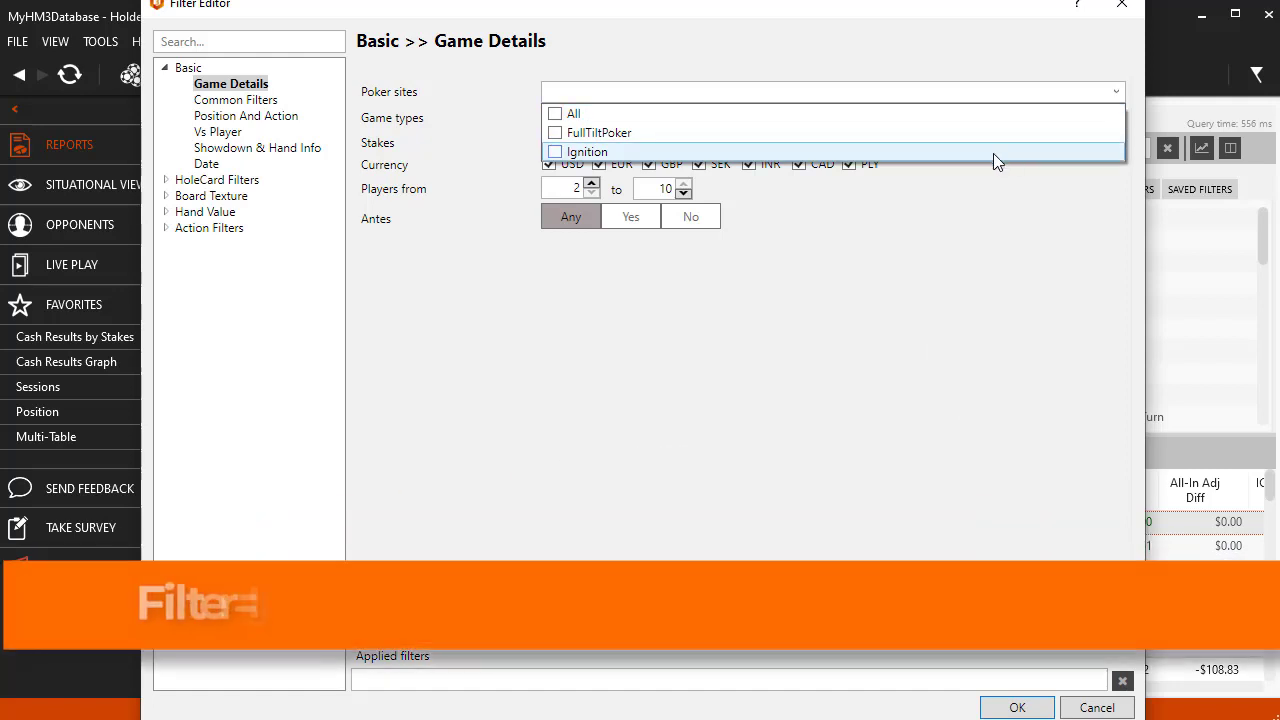
{"action": "left_click", "coordinate": [993, 153]}
{"action": "left_click", "coordinate": [1031, 274]}
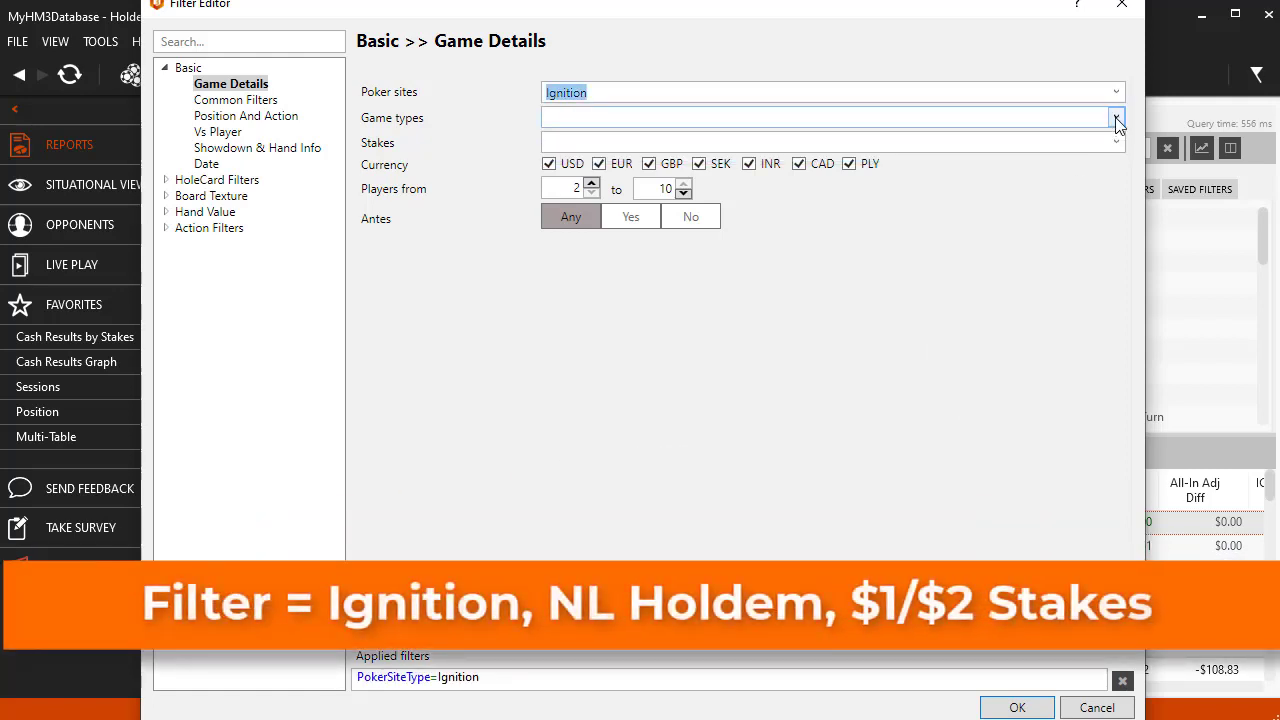
{"action": "left_click", "coordinate": [1117, 119]}
{"action": "left_click", "coordinate": [985, 160]}
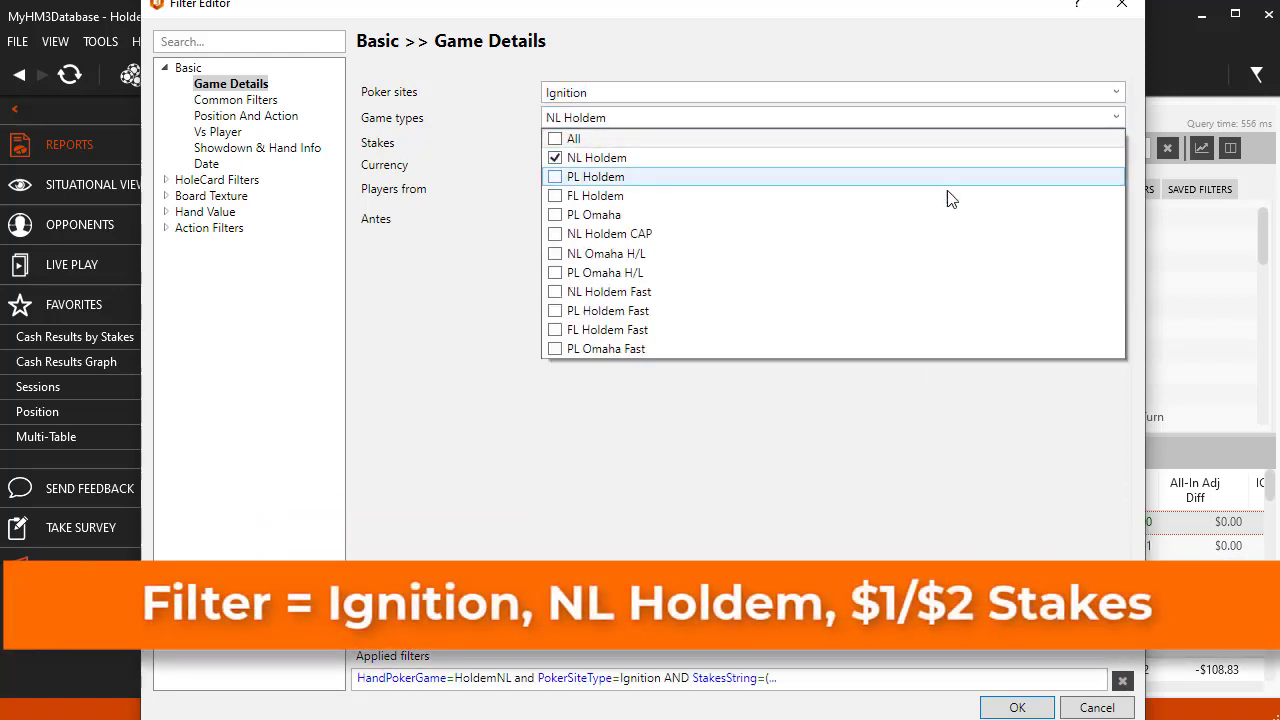
{"action": "left_click", "coordinate": [973, 357]}
Restrict the stakes to $1.00/$2.00 NL Holdem only and apply the filter to the report.
{"action": "left_click", "coordinate": [1118, 145]}
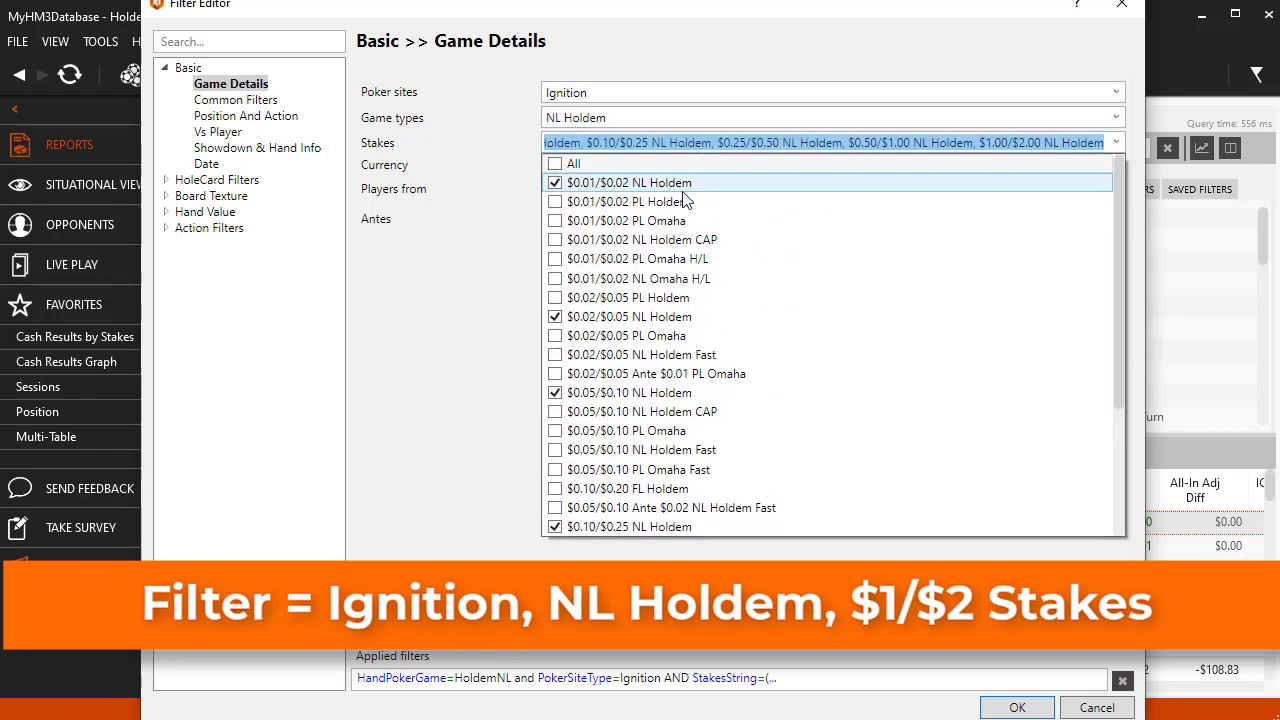
{"action": "left_click", "coordinate": [555, 183]}
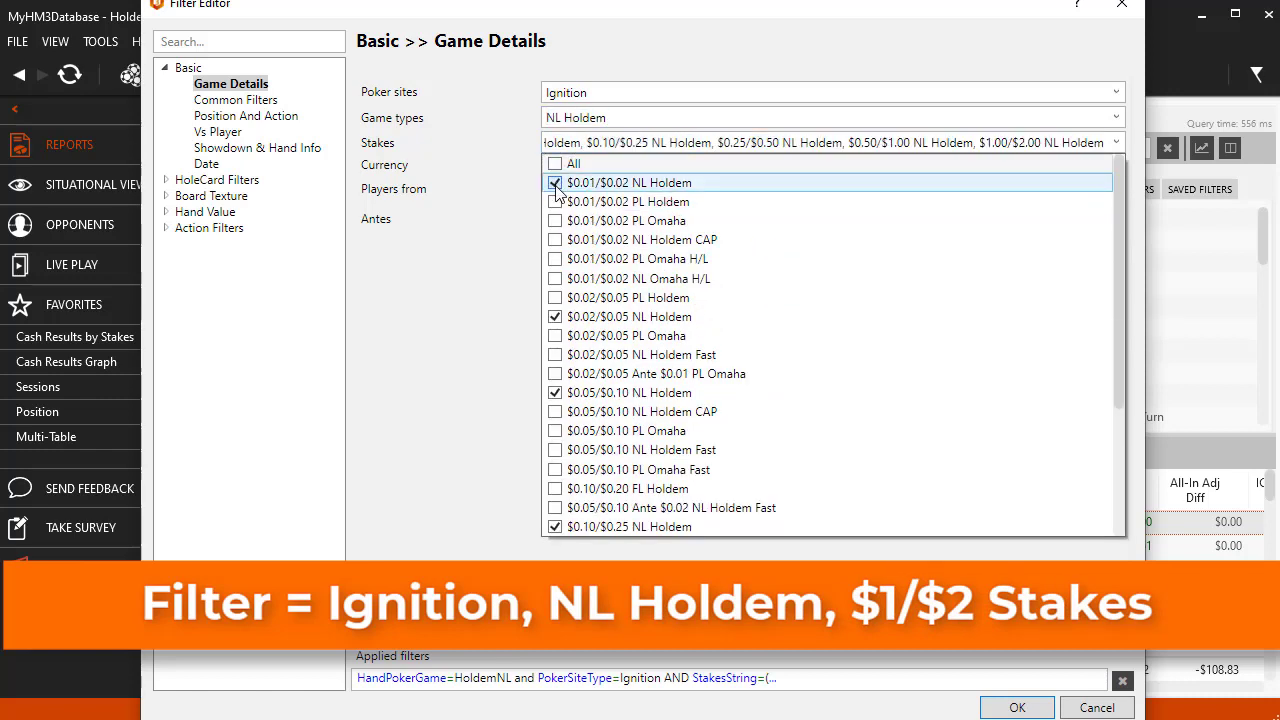
{"action": "left_click", "coordinate": [555, 316]}
{"action": "left_click", "coordinate": [555, 393]}
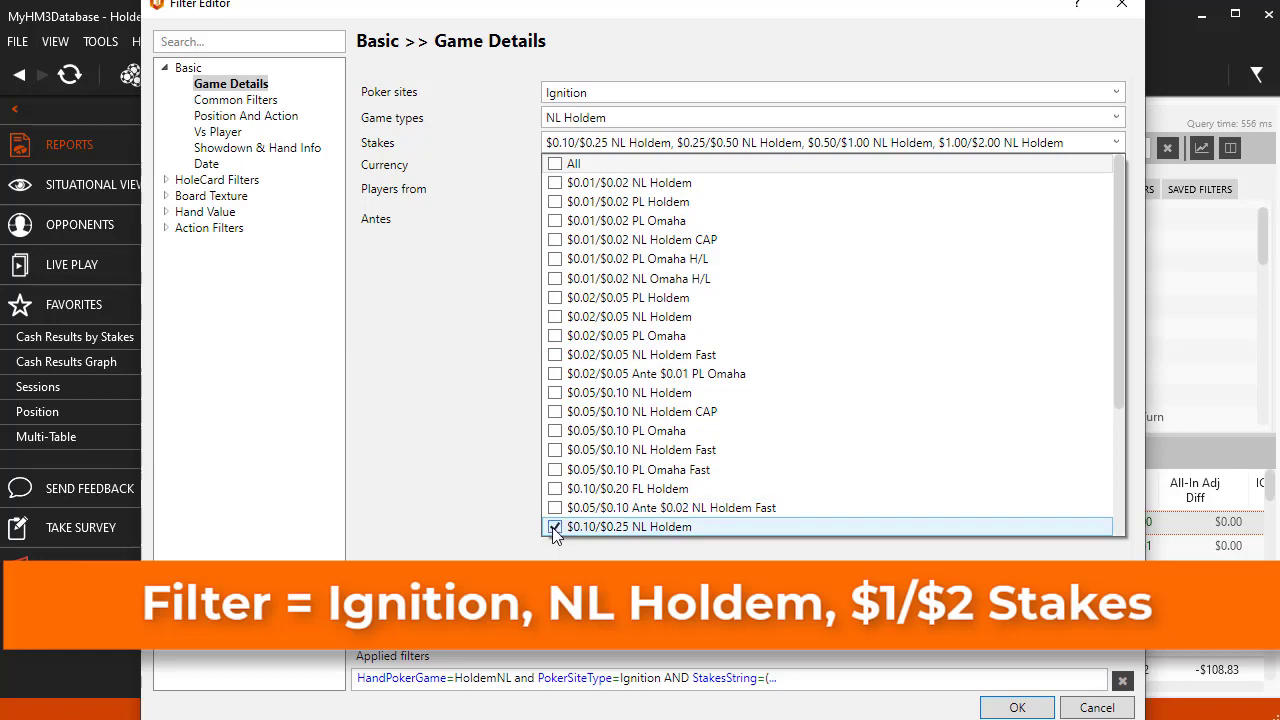
{"action": "left_click", "coordinate": [555, 527]}
{"action": "scroll", "coordinate": [613, 490], "scroll_direction": "down", "scroll_amount": 2}
{"action": "scroll", "coordinate": [613, 490], "scroll_direction": "down", "scroll_amount": 2}
{"action": "left_click", "coordinate": [595, 411]}
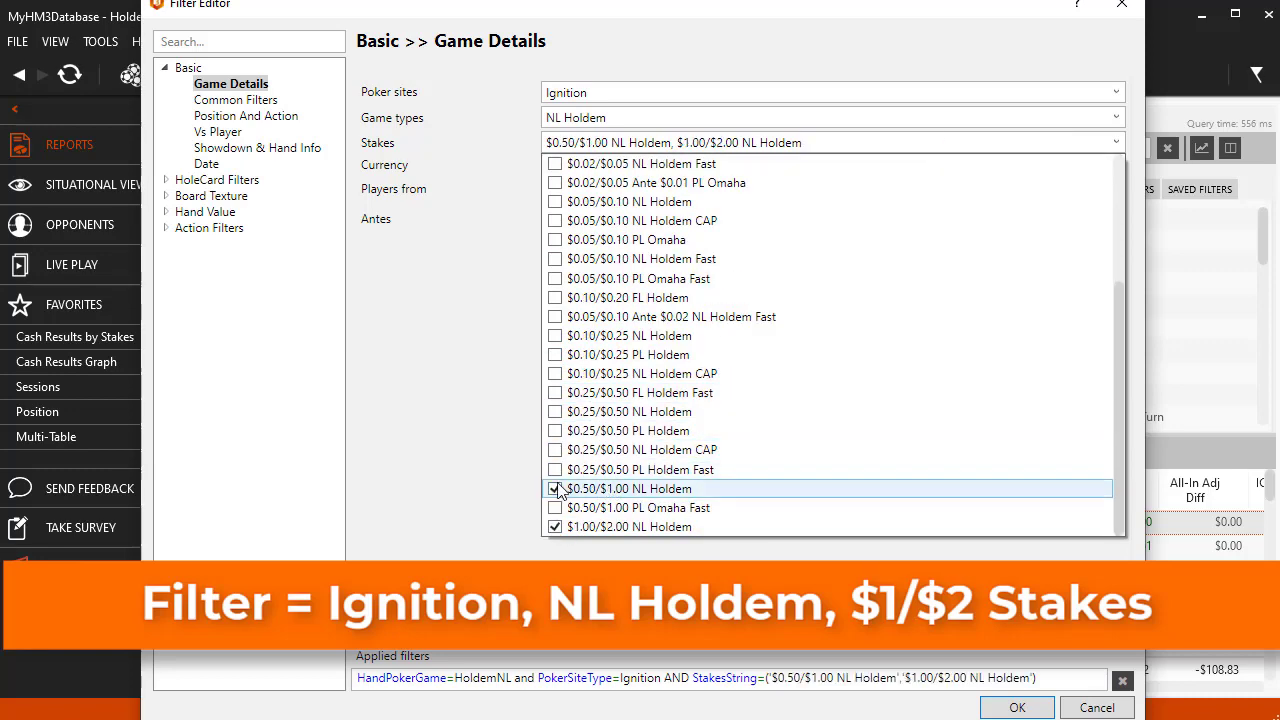
{"action": "left_click", "coordinate": [592, 489]}
{"action": "left_click", "coordinate": [612, 580]}
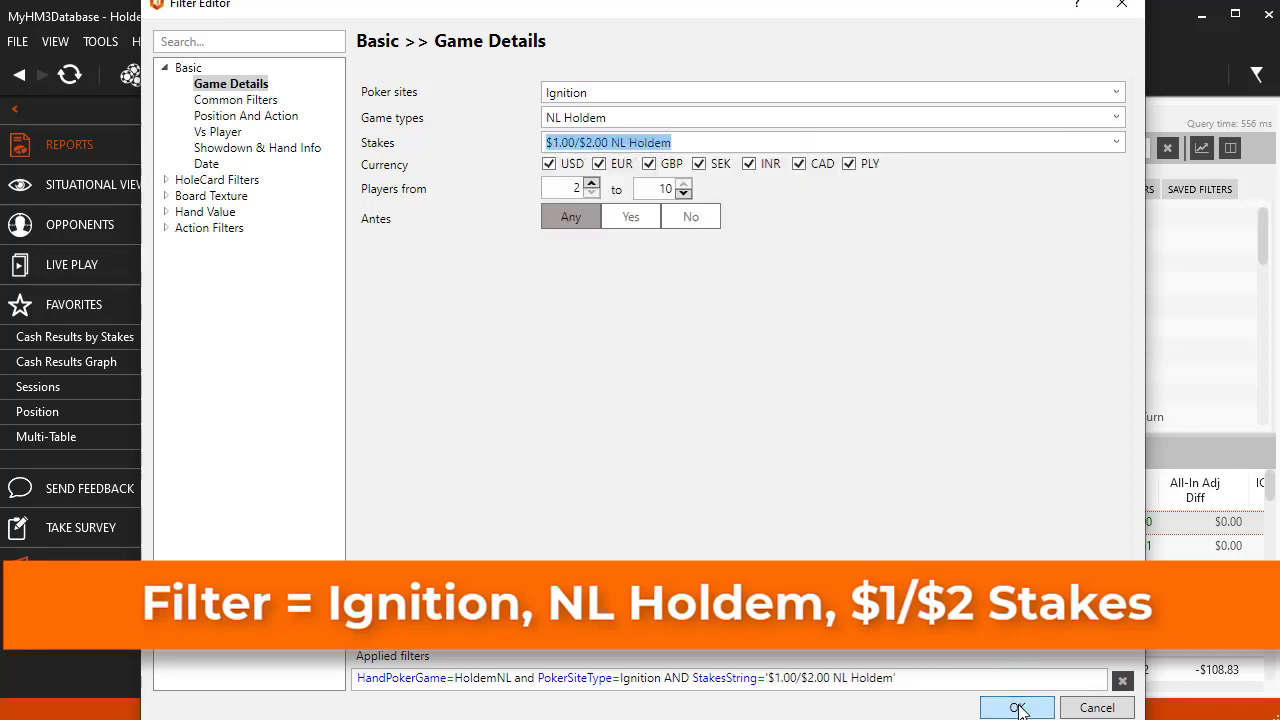
{"action": "left_click", "coordinate": [1018, 708]}
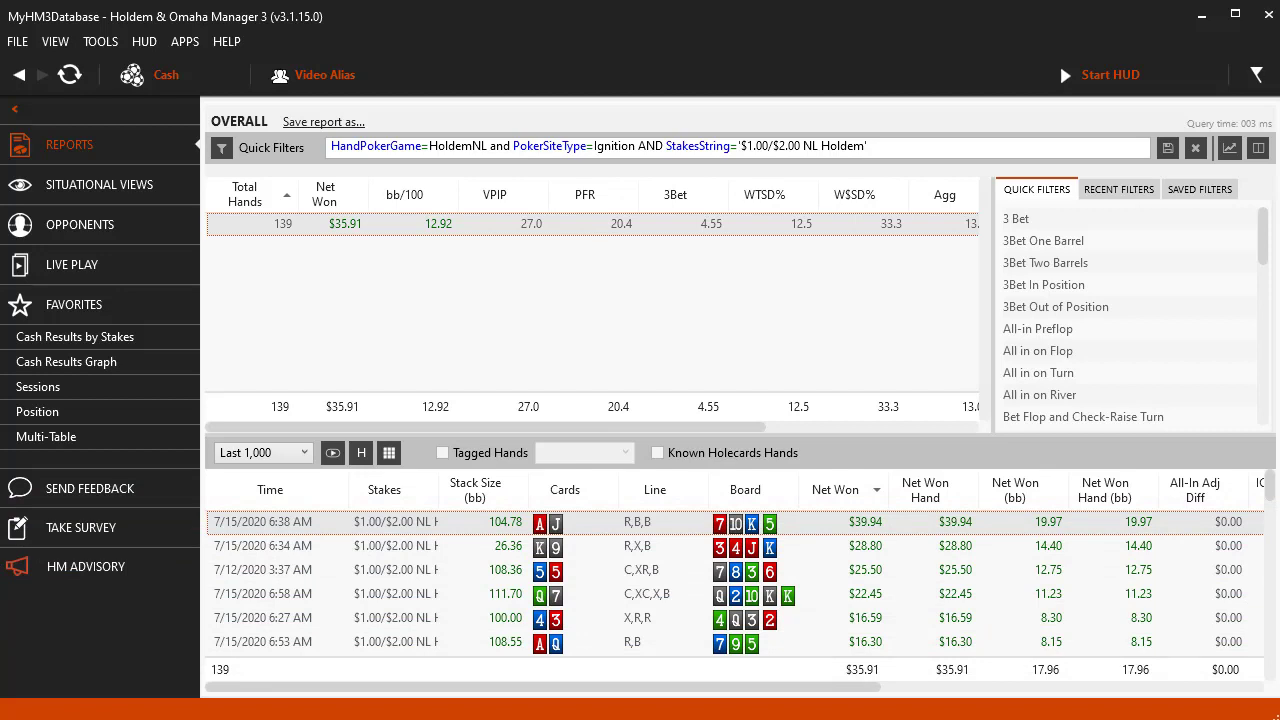
Clear the report filter and open the Filter Editor's Common Filters page, moving its window aside to uncover the quick filters.
{"action": "left_click", "coordinate": [1195, 150]}
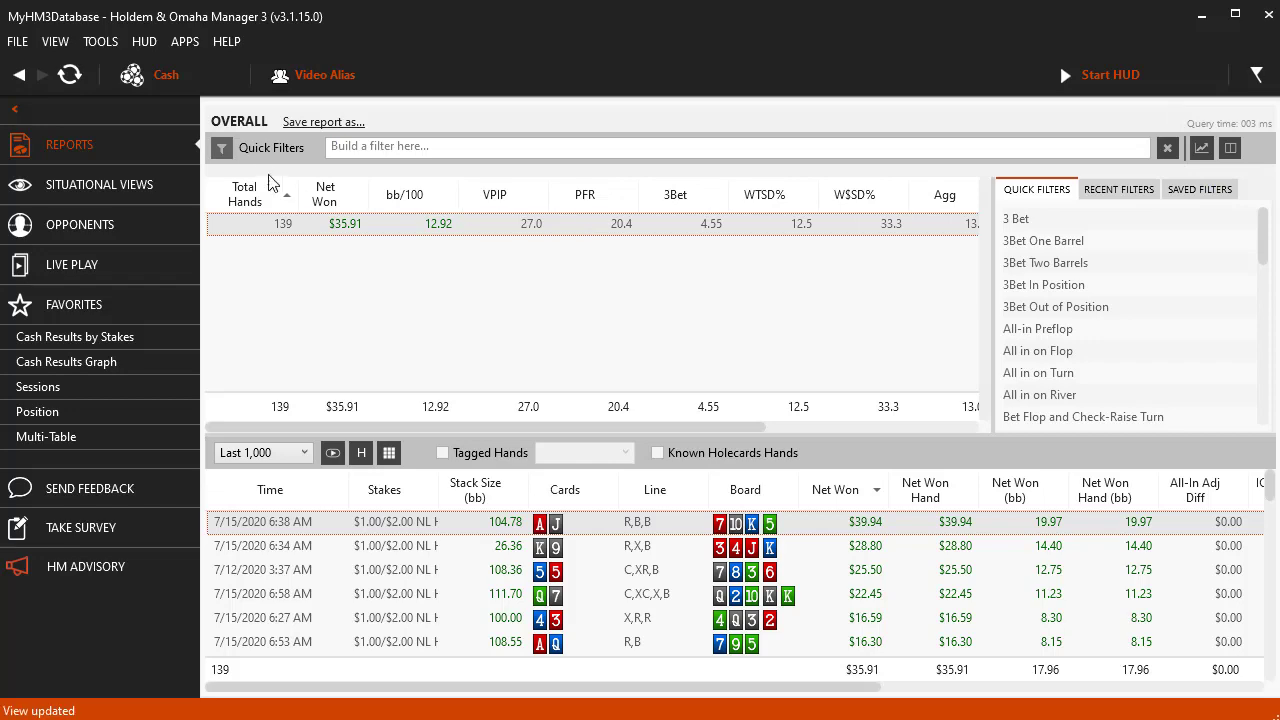
{"action": "left_click", "coordinate": [220, 152]}
{"action": "left_click", "coordinate": [242, 201]}
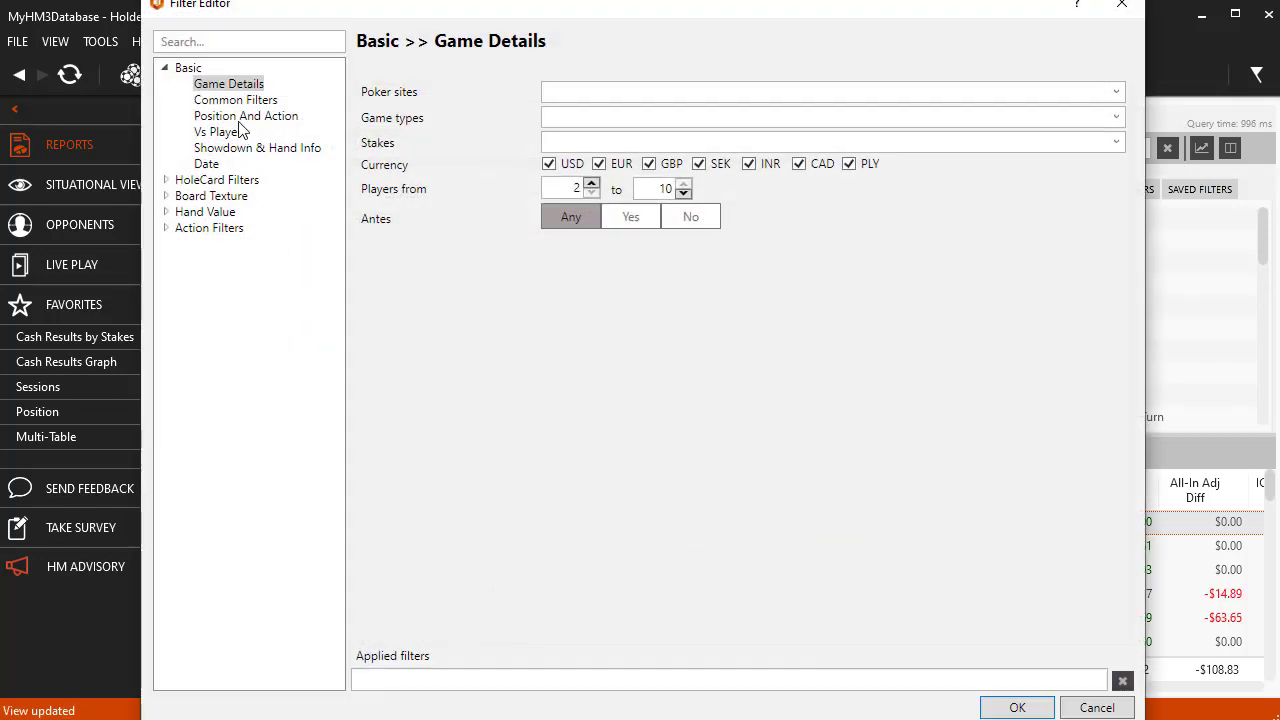
{"action": "left_click", "coordinate": [243, 101]}
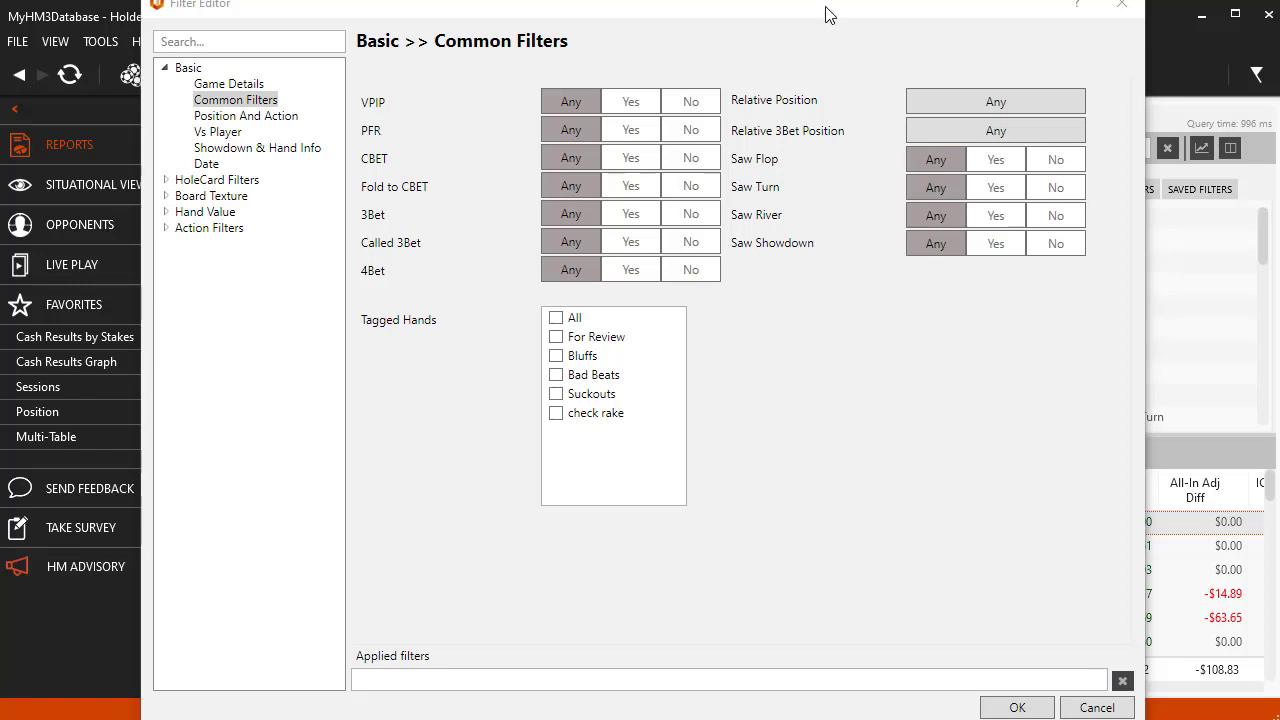
{"action": "left_click_drag", "start_coordinate": [825, 8], "coordinate": [646, 12]}
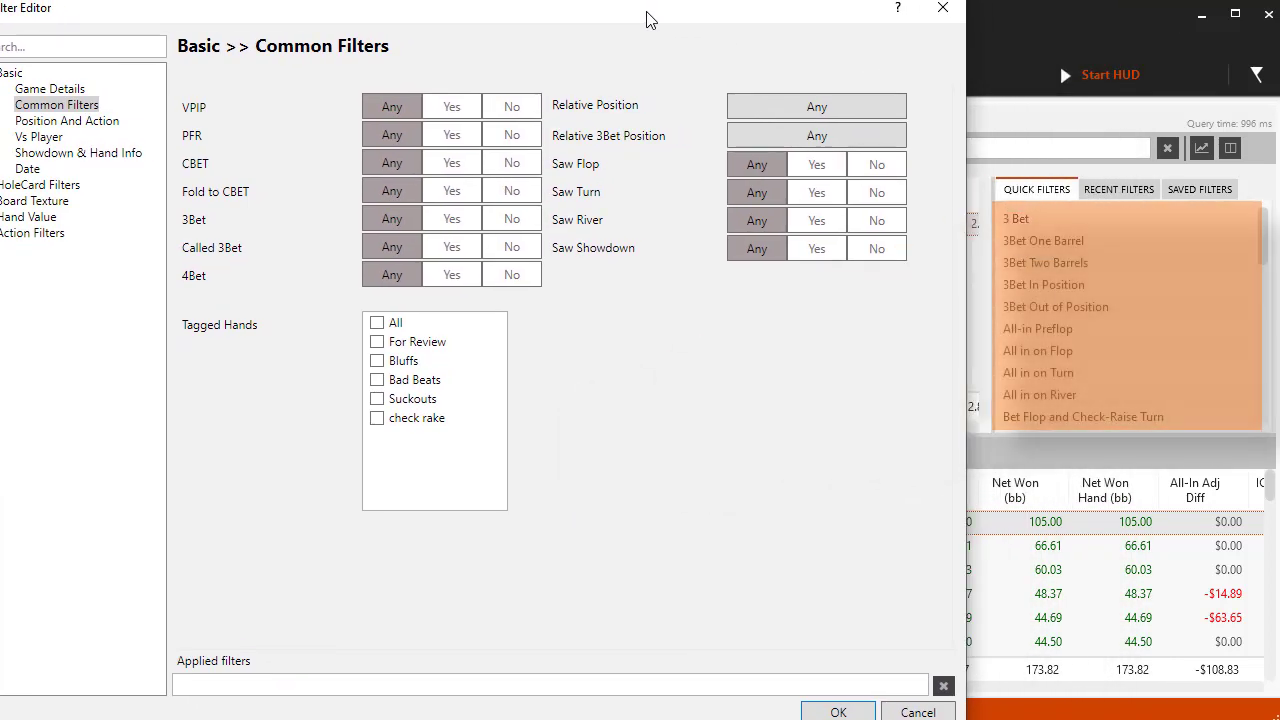
{"action": "left_click_drag", "start_coordinate": [651, 17], "coordinate": [697, 24]}
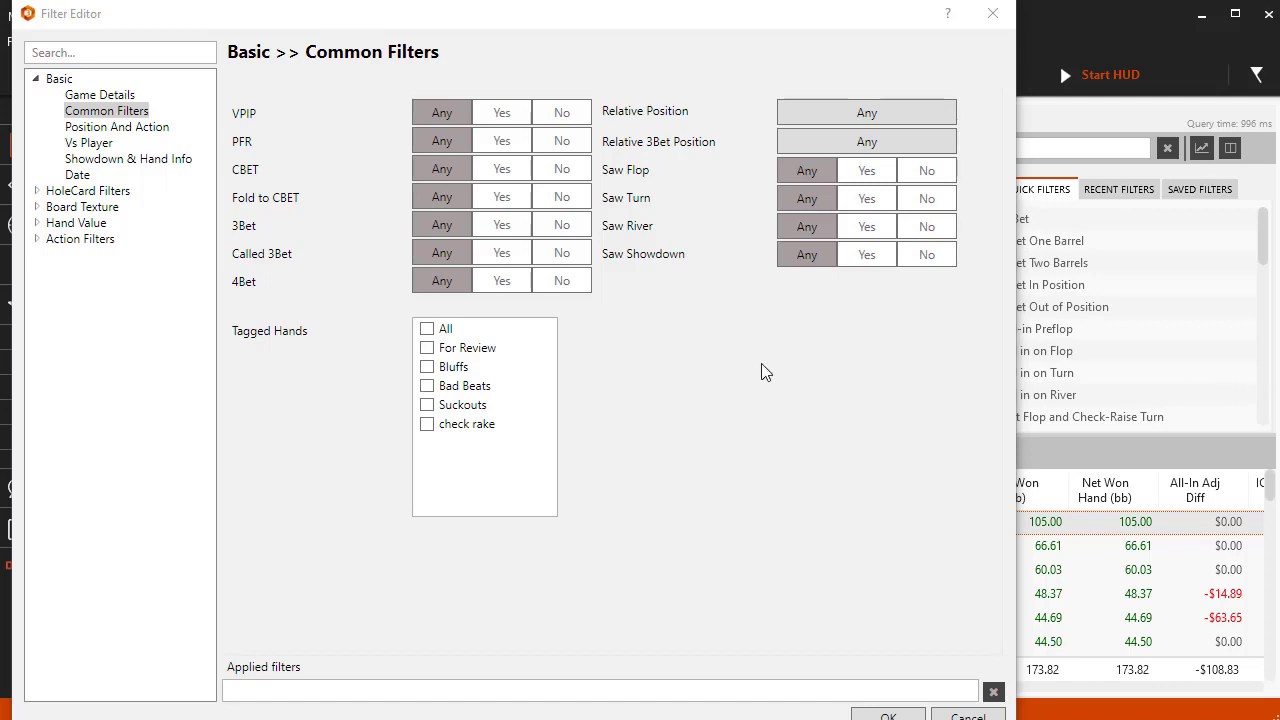
{"action": "left_click", "coordinate": [662, 22]}
{"action": "left_click_drag", "start_coordinate": [662, 18], "coordinate": [660, 9]}
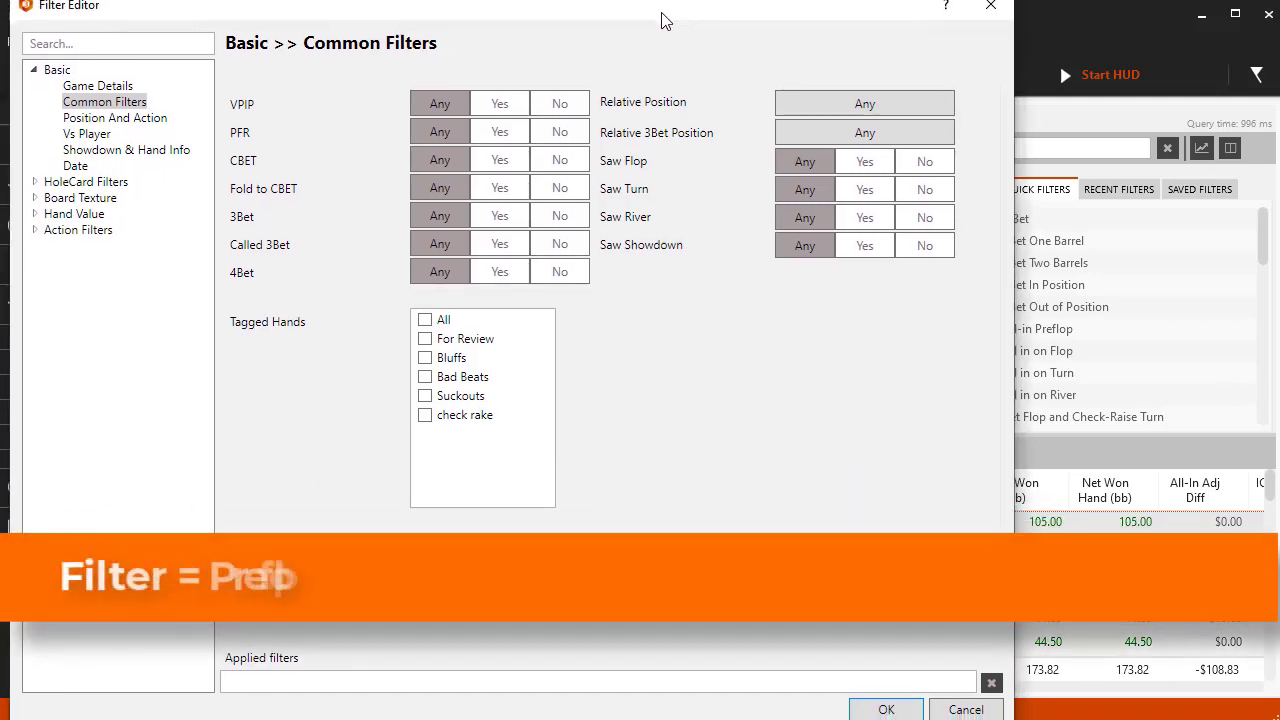
Filter for hands with PFR Yes, CBET Yes, relative position In Position and Saw Showdown Yes, and apply it to the report.
{"action": "left_click", "coordinate": [508, 133]}
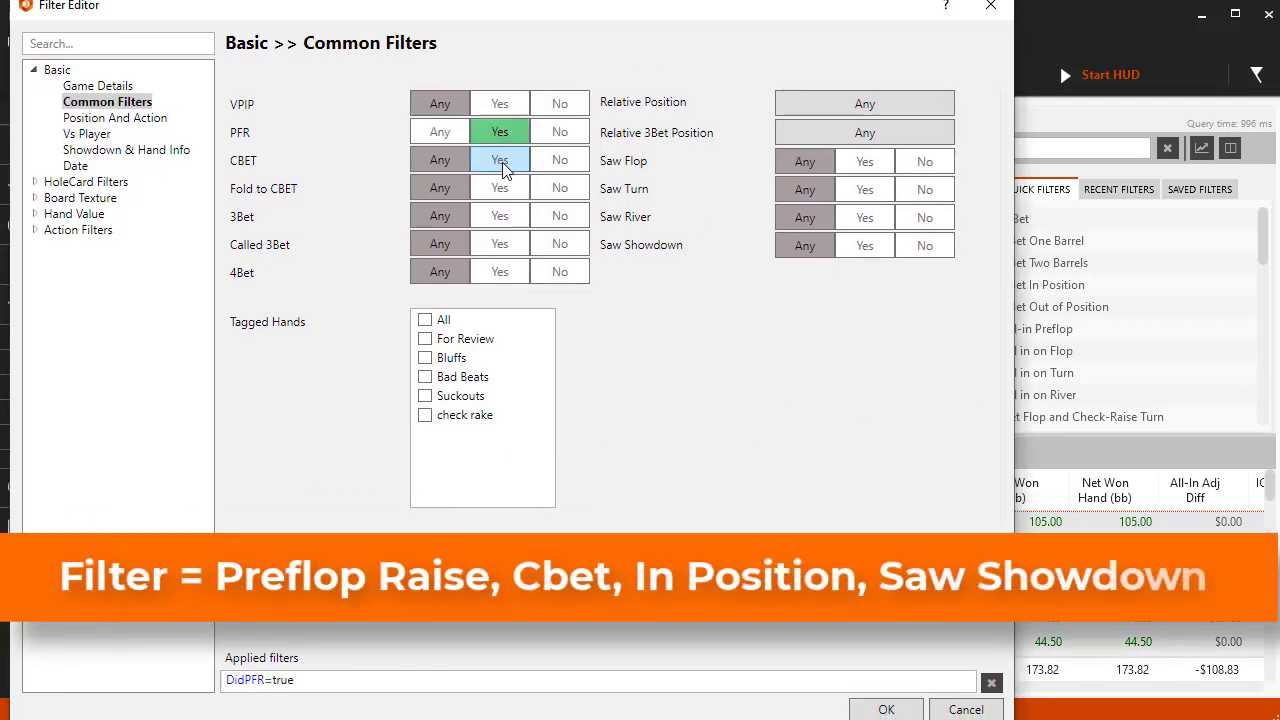
{"action": "left_click", "coordinate": [500, 160]}
{"action": "left_click", "coordinate": [834, 112]}
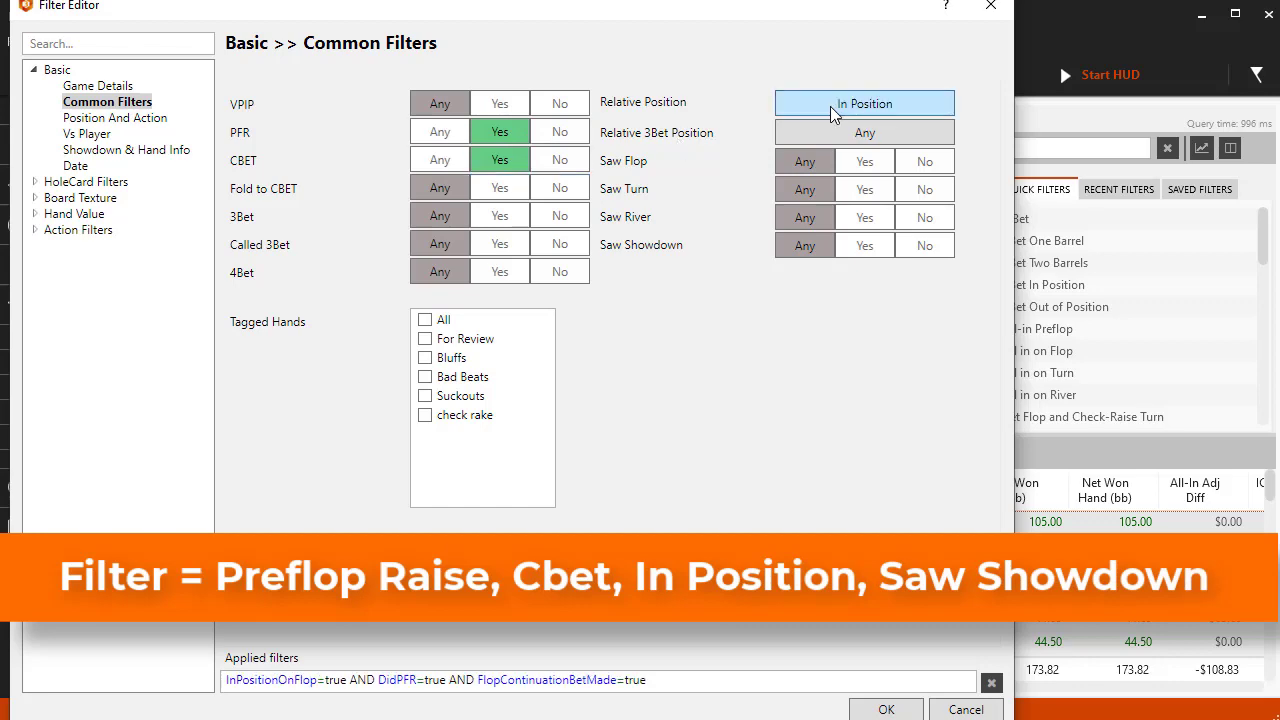
{"action": "left_click", "coordinate": [867, 246]}
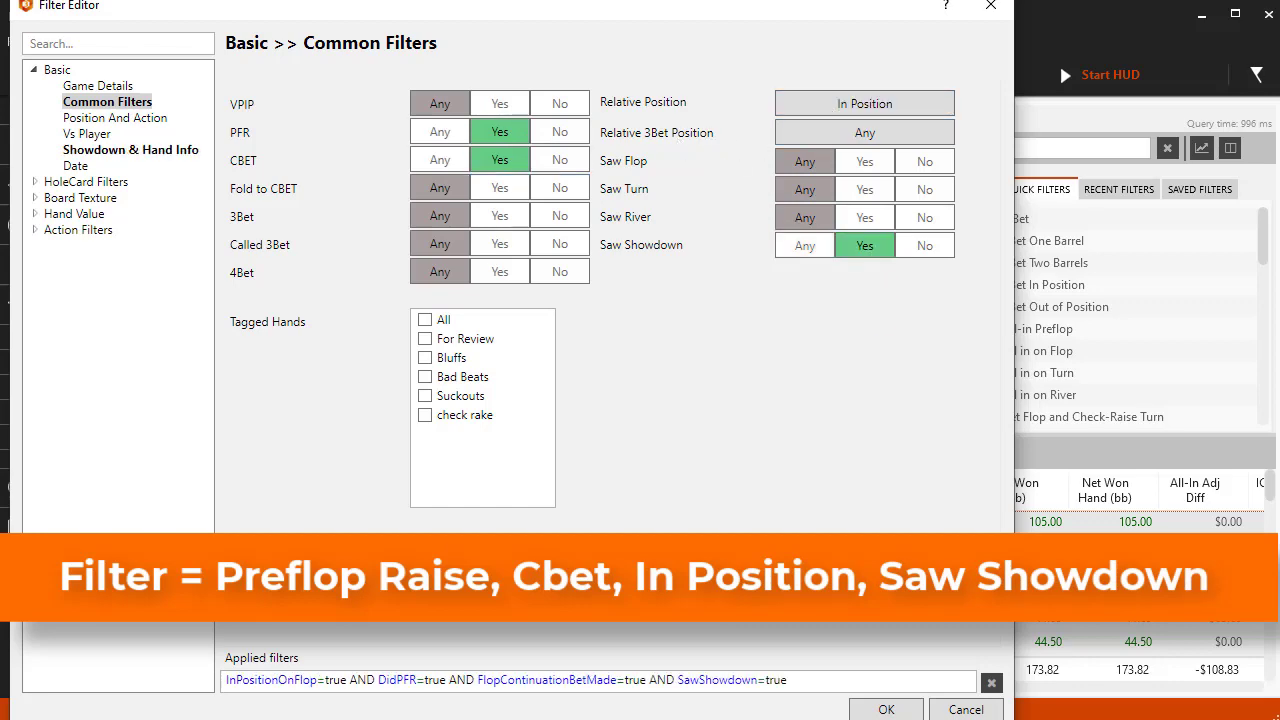
{"action": "left_click", "coordinate": [880, 710]}
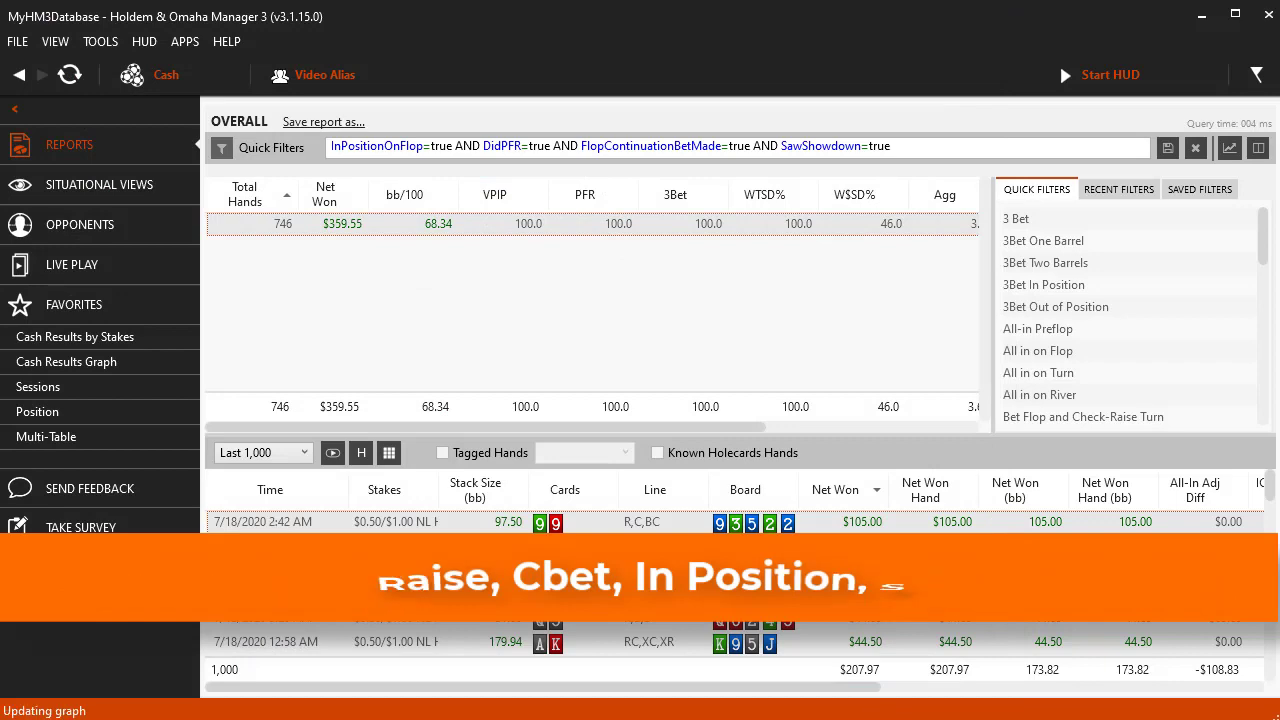
Clear the report filter and open the Position And Action page of the Filter Editor.
{"action": "left_click", "coordinate": [1195, 147]}
{"action": "left_click", "coordinate": [222, 147]}
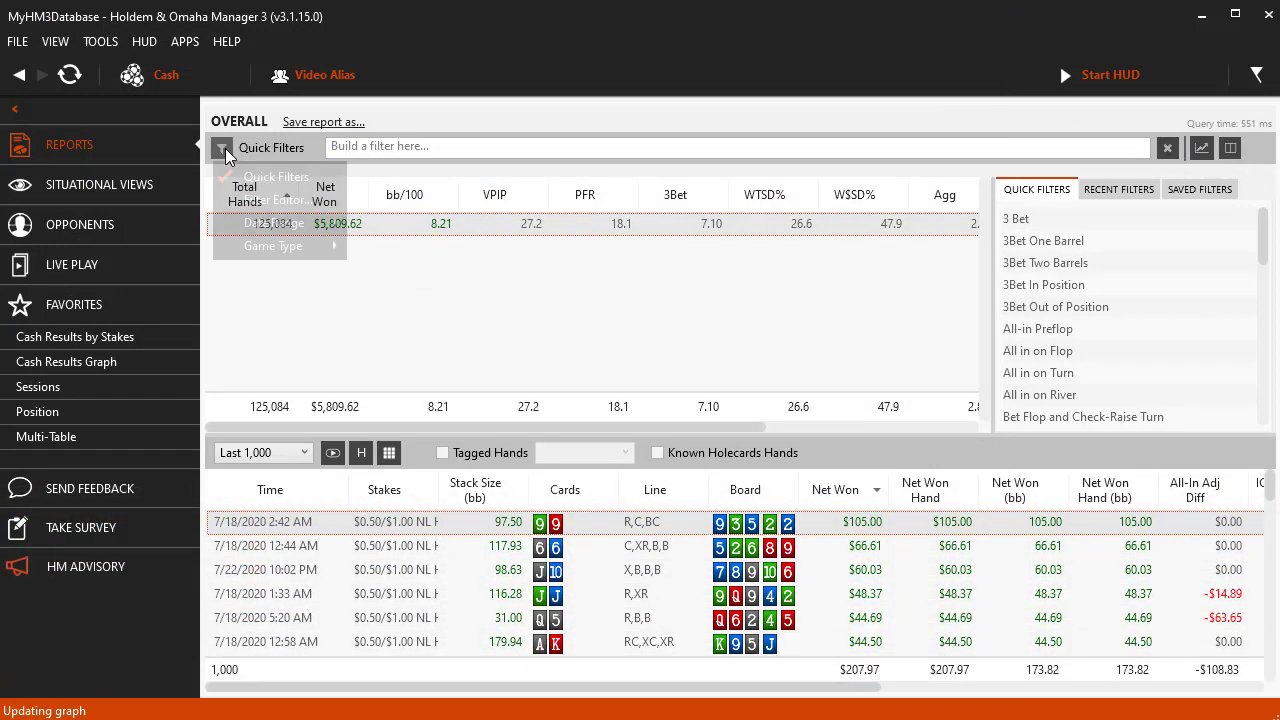
{"action": "left_click", "coordinate": [262, 200]}
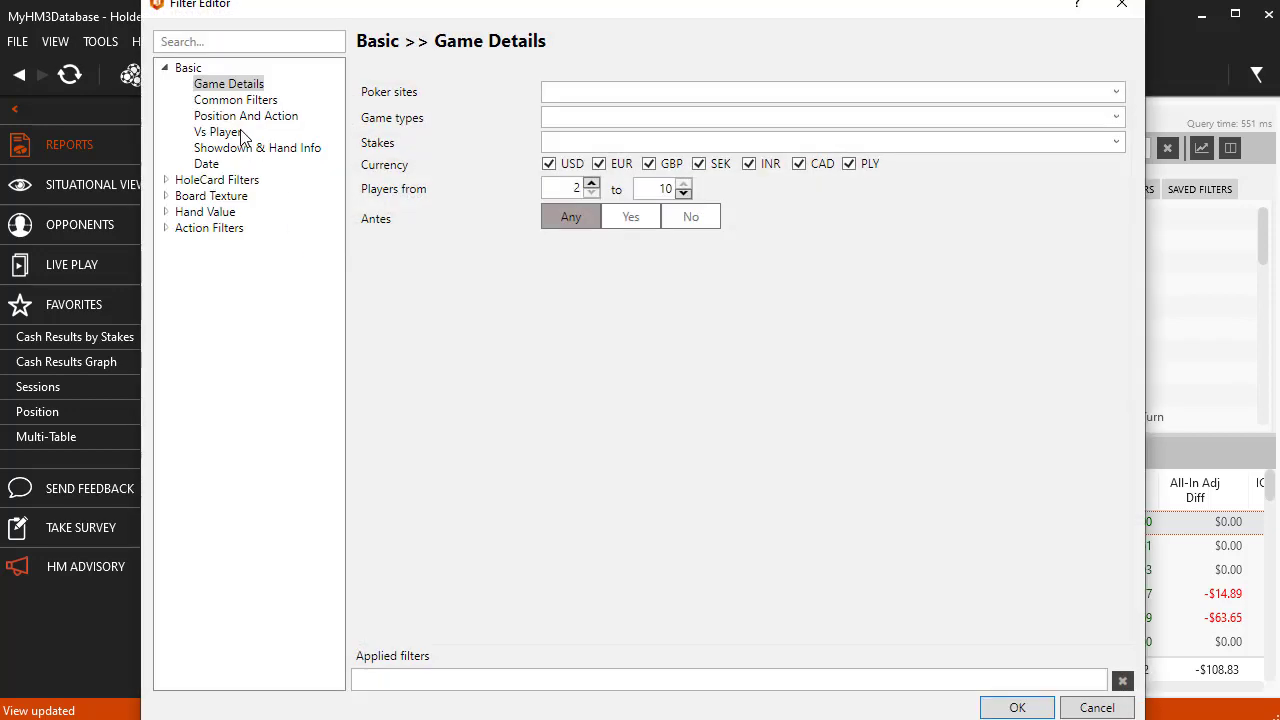
{"action": "left_click", "coordinate": [240, 117]}
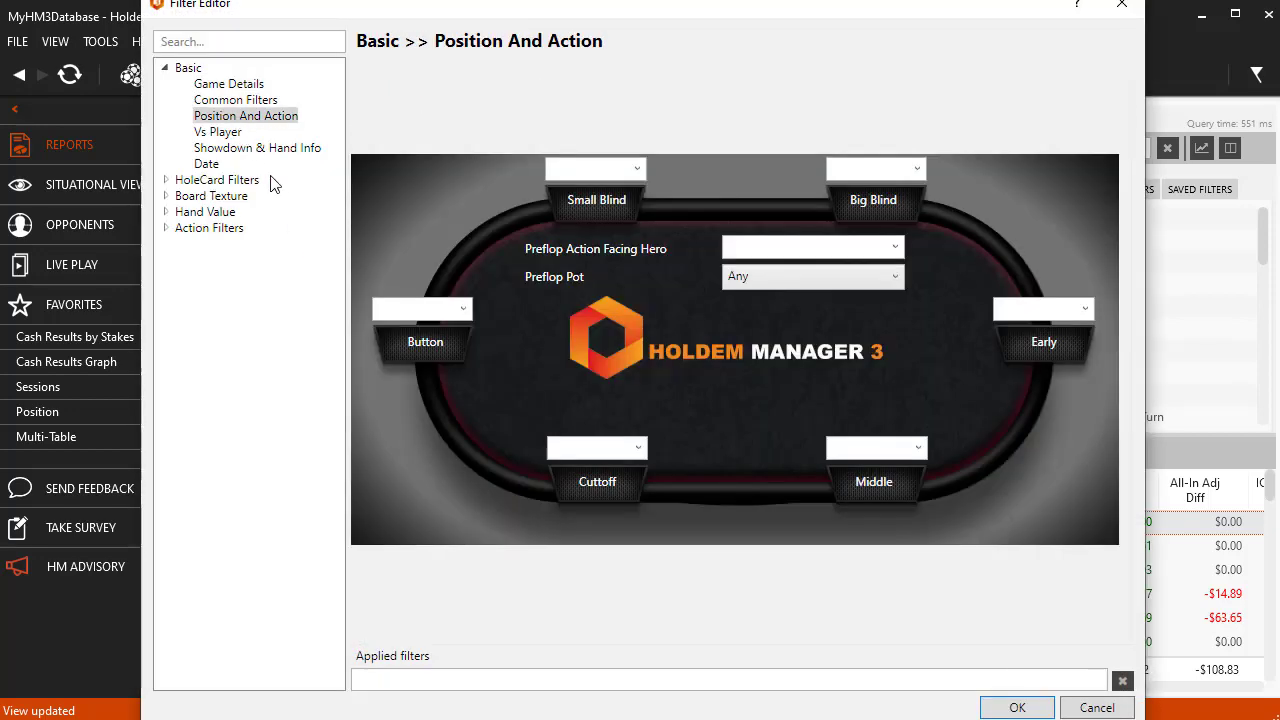
Examine the filter options for the Button seat, the preflop action facing hero and the preflop pot.
{"action": "left_click", "coordinate": [464, 310]}
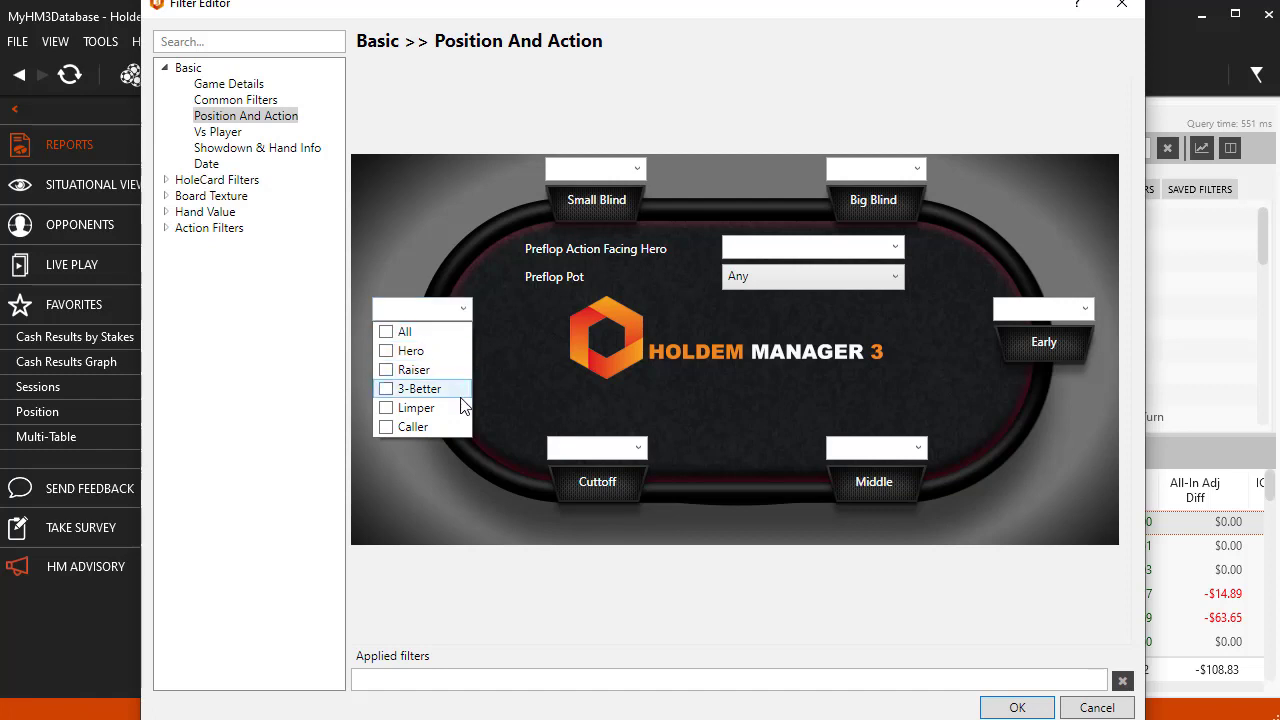
{"action": "left_click", "coordinate": [537, 392]}
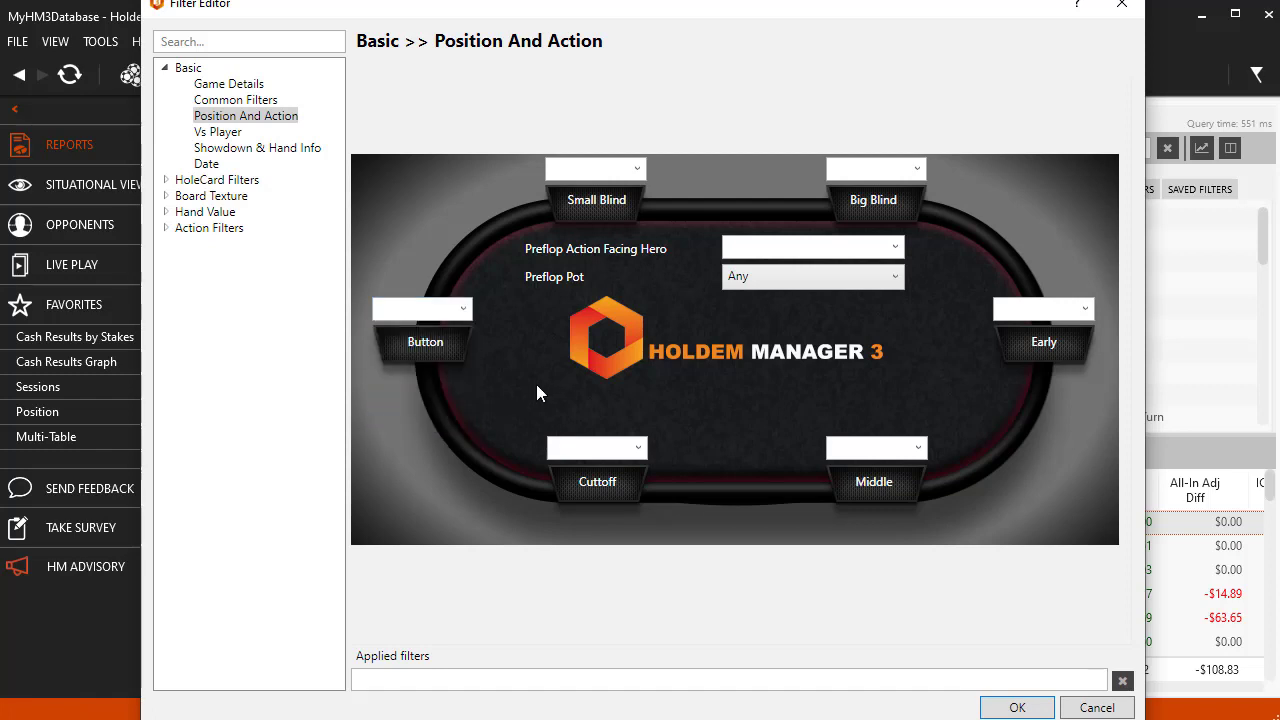
{"action": "left_click", "coordinate": [894, 248]}
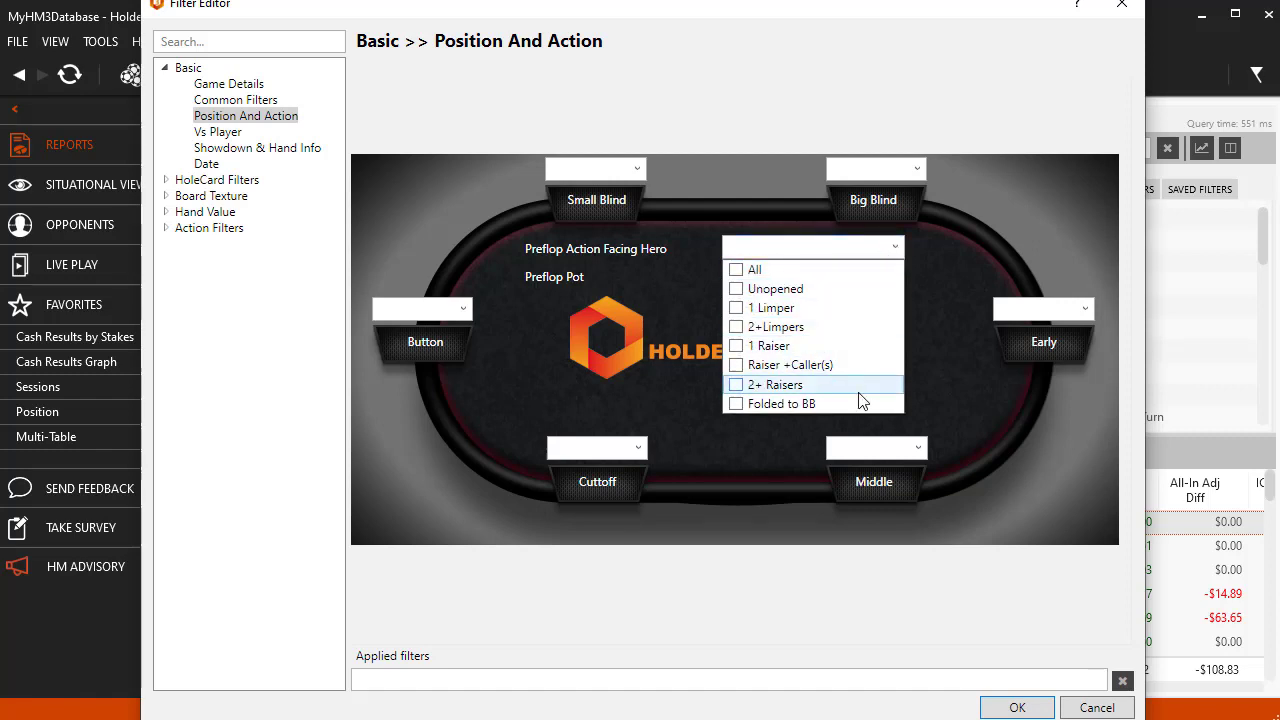
{"action": "left_click", "coordinate": [952, 400]}
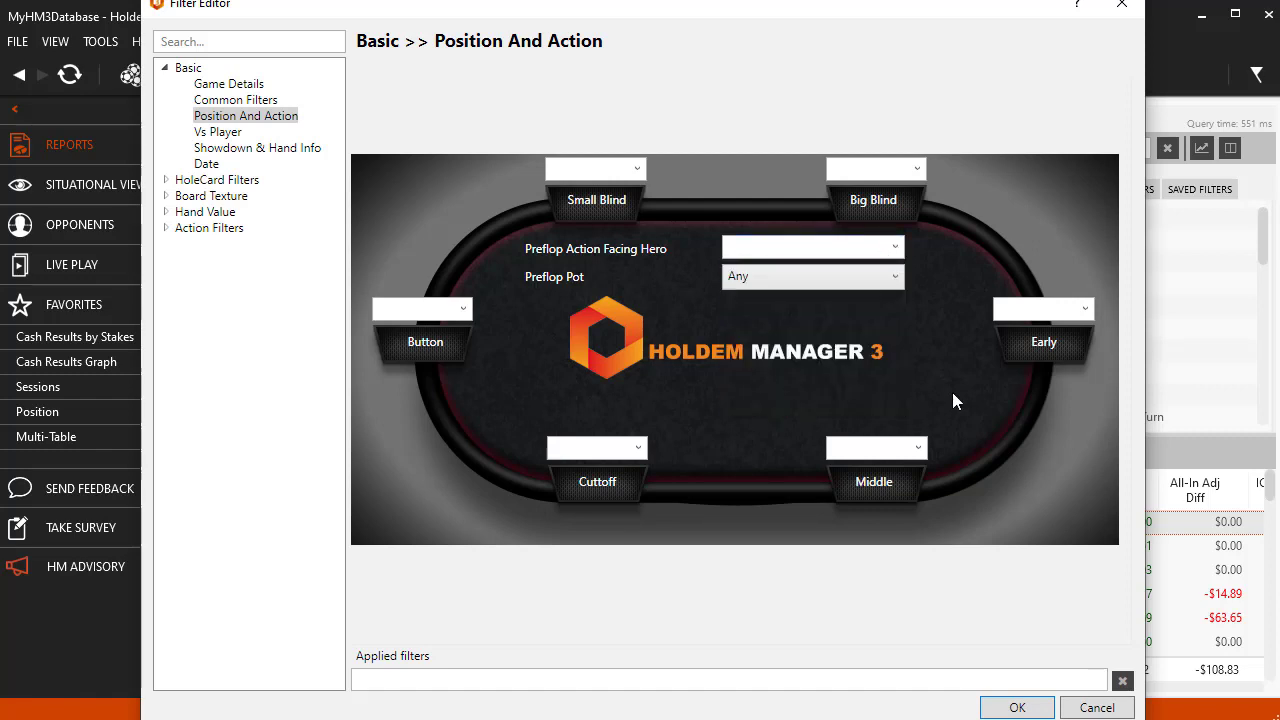
{"action": "left_click", "coordinate": [896, 277]}
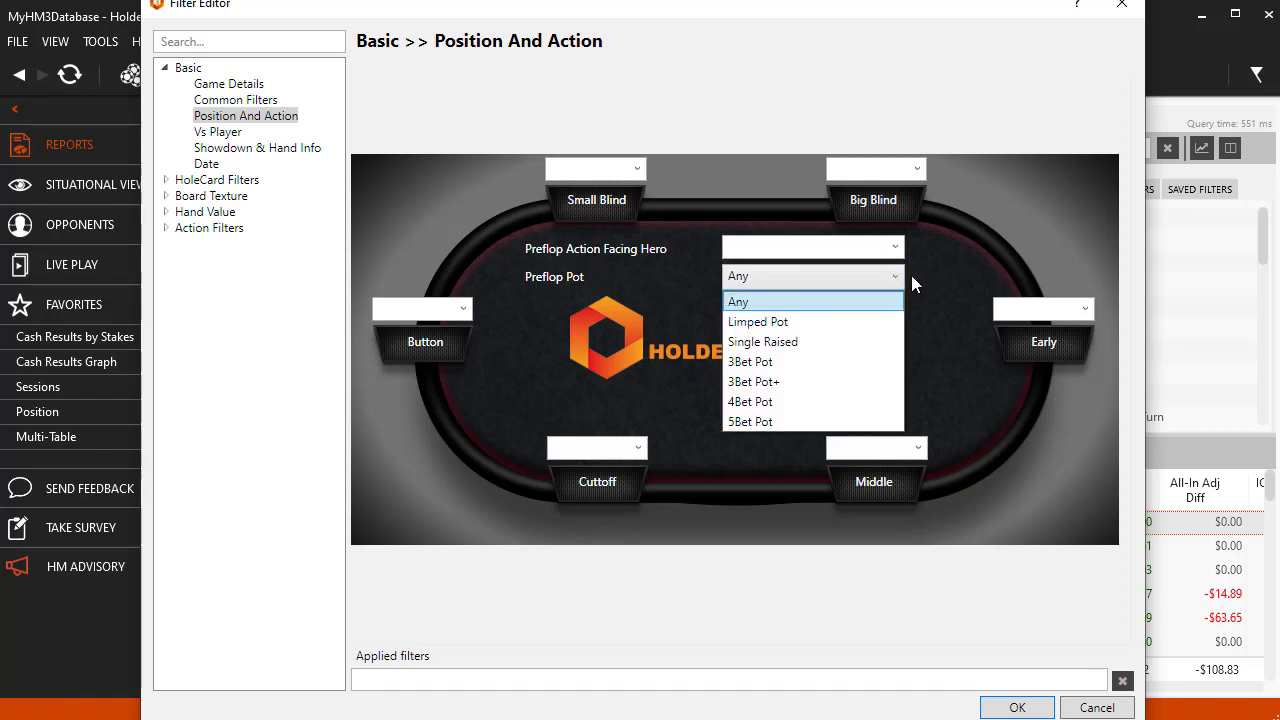
Set the Small Blind seat filter to Hero and 3-Better on the Position And Action page.
{"action": "left_click", "coordinate": [884, 285]}
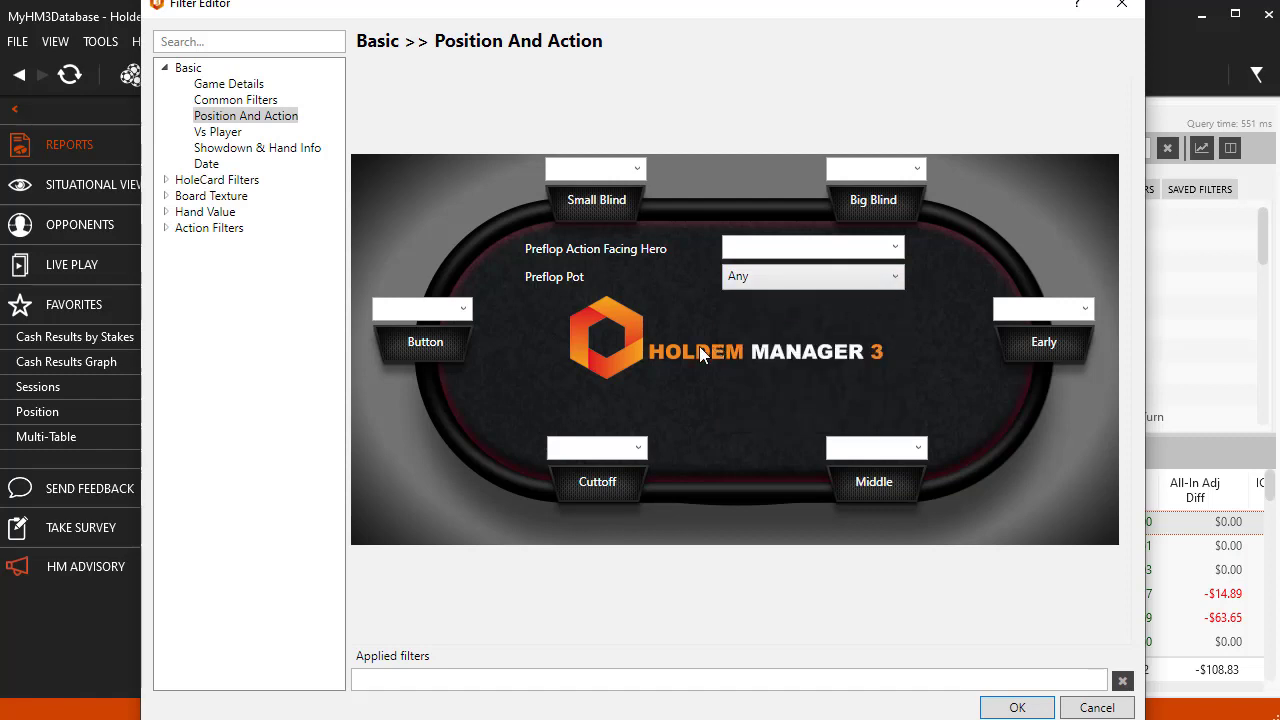
{"action": "left_click", "coordinate": [638, 172]}
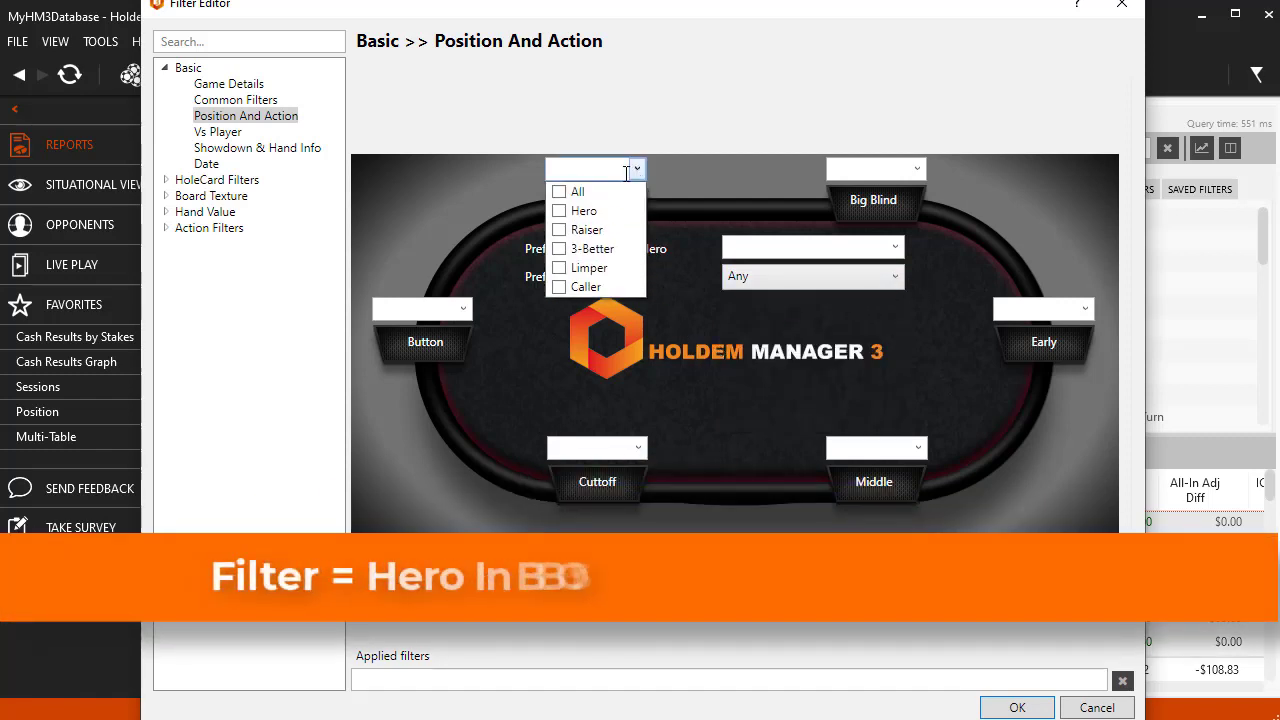
{"action": "left_click", "coordinate": [560, 249]}
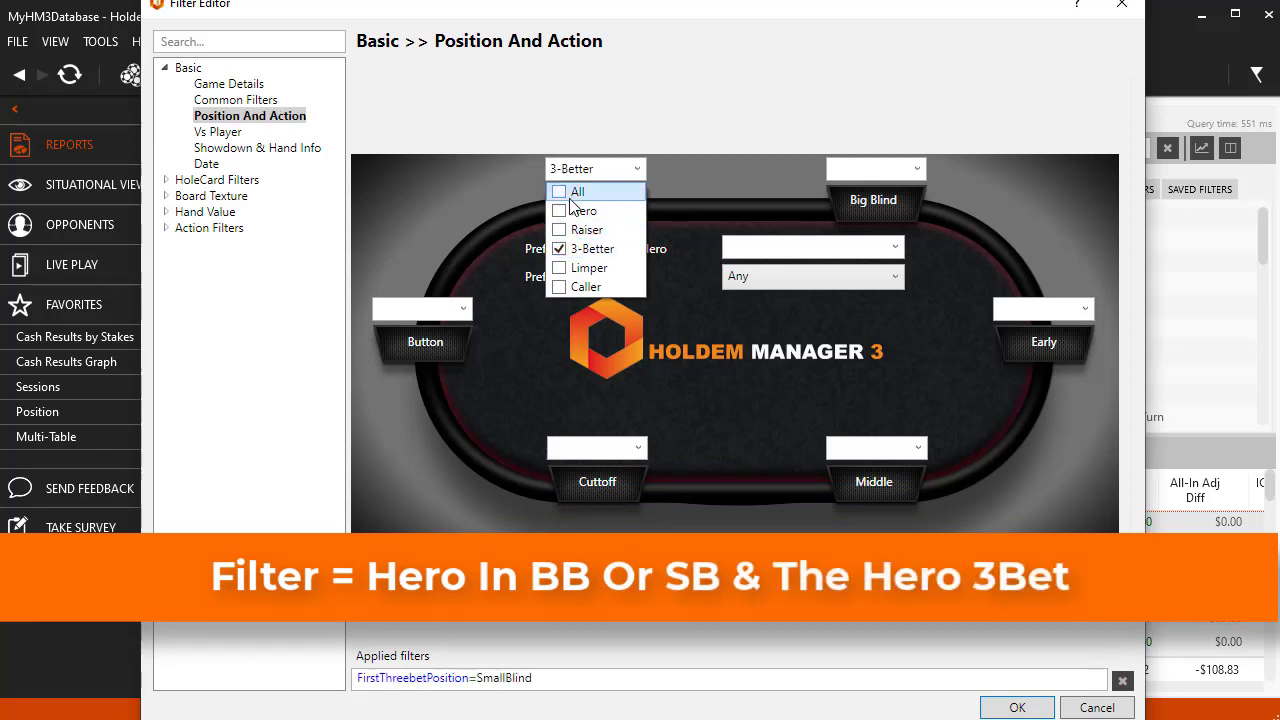
{"action": "left_click", "coordinate": [560, 211]}
{"action": "left_click", "coordinate": [884, 175]}
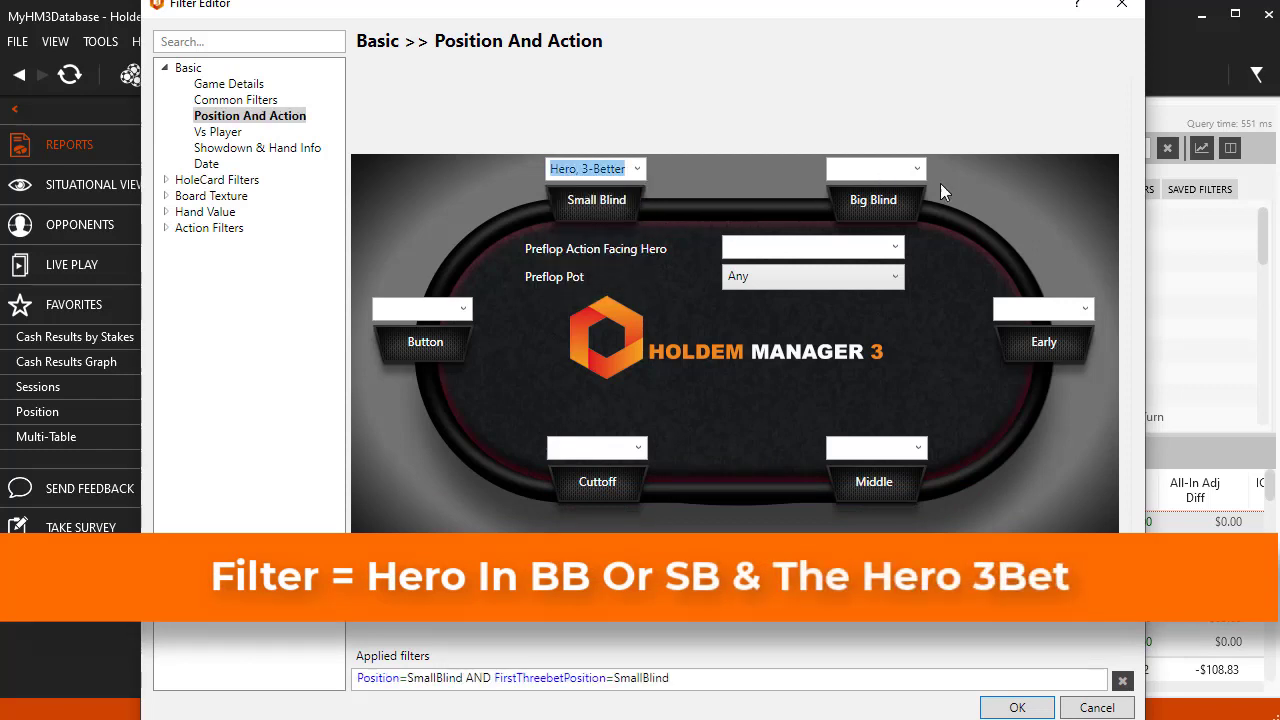
Set the Big Blind seat filter to Hero and 3-Better, and apply the combined blinds filter to the report.
{"action": "left_click", "coordinate": [914, 171]}
{"action": "left_click", "coordinate": [924, 168]}
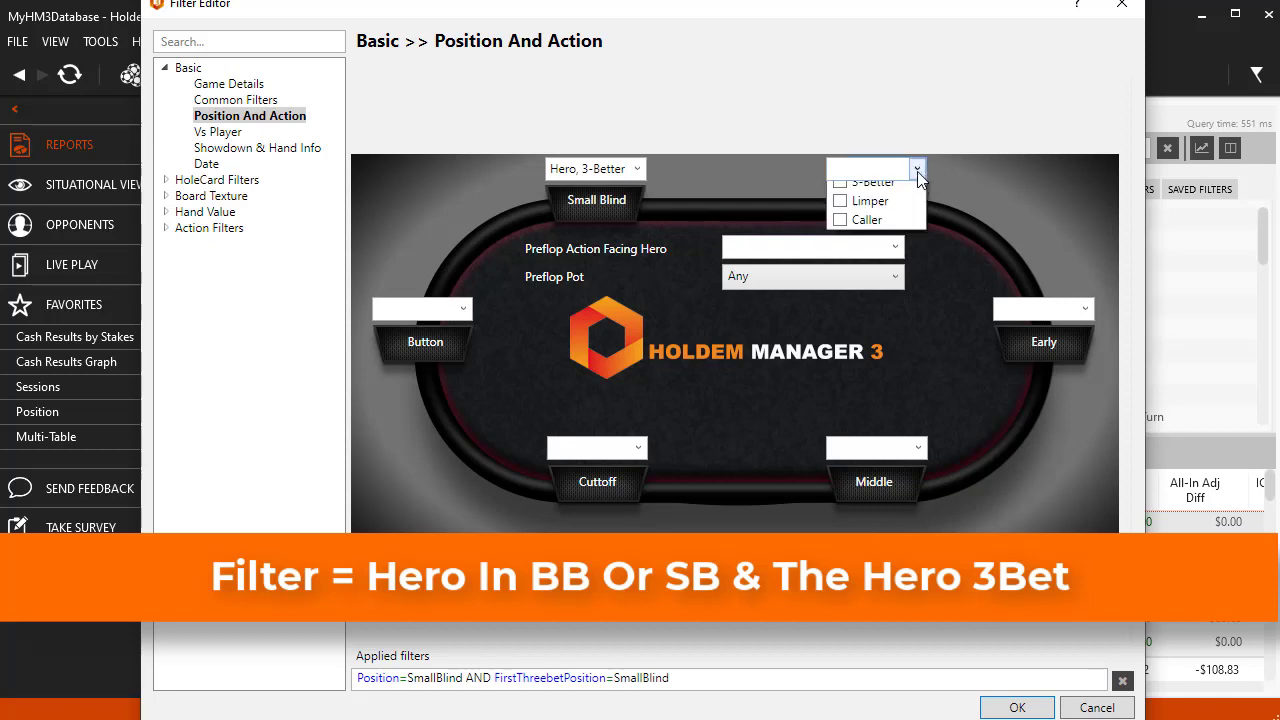
{"action": "left_click", "coordinate": [840, 211]}
{"action": "left_click", "coordinate": [840, 249]}
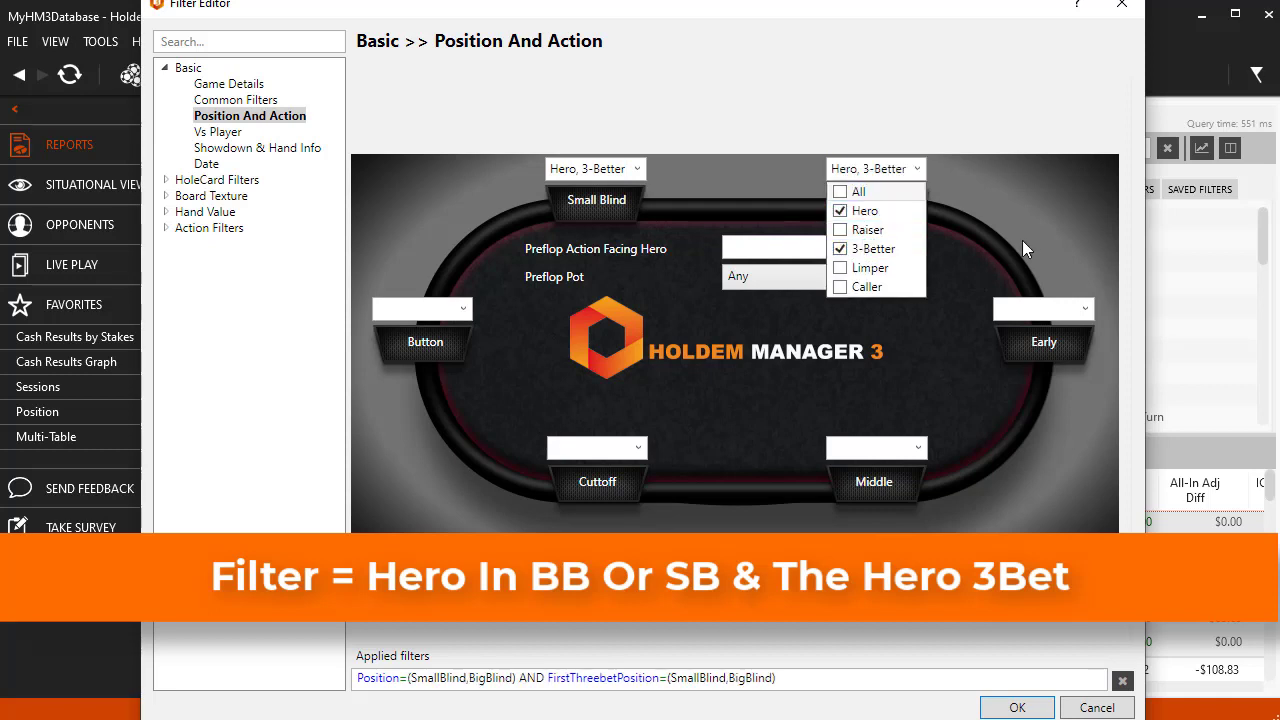
{"action": "left_click", "coordinate": [1025, 240]}
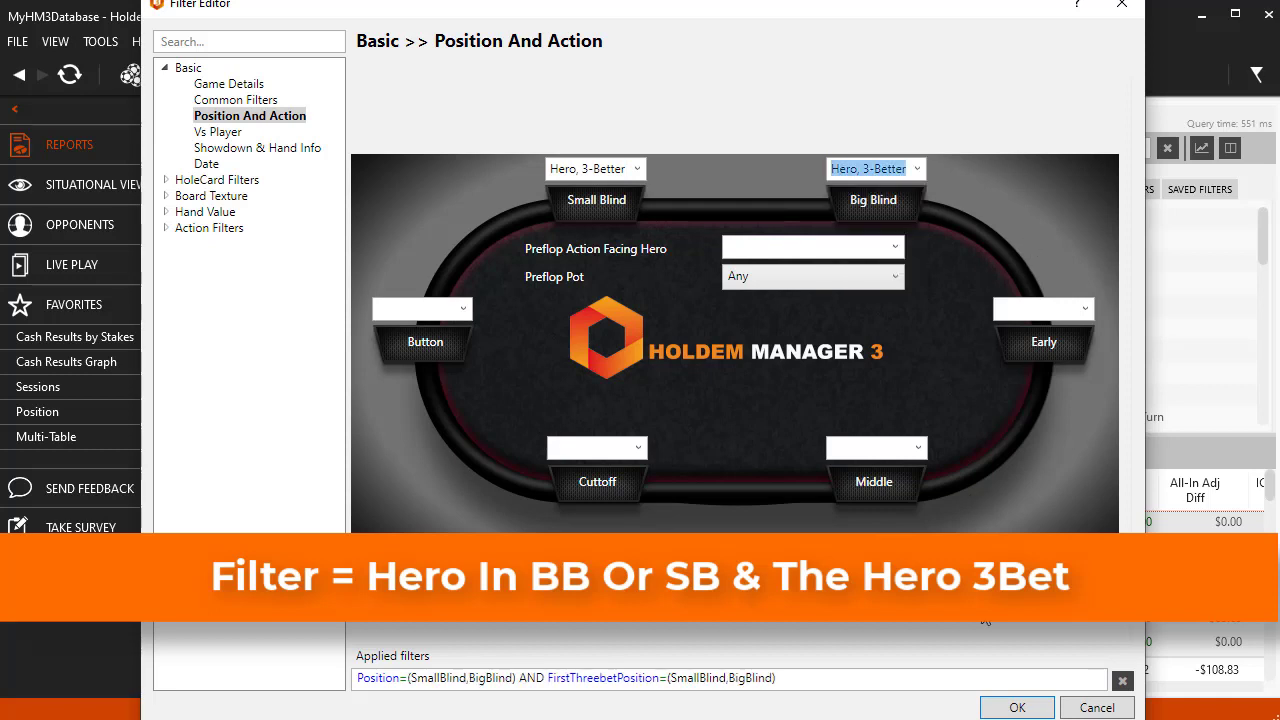
{"action": "left_click", "coordinate": [1010, 705]}
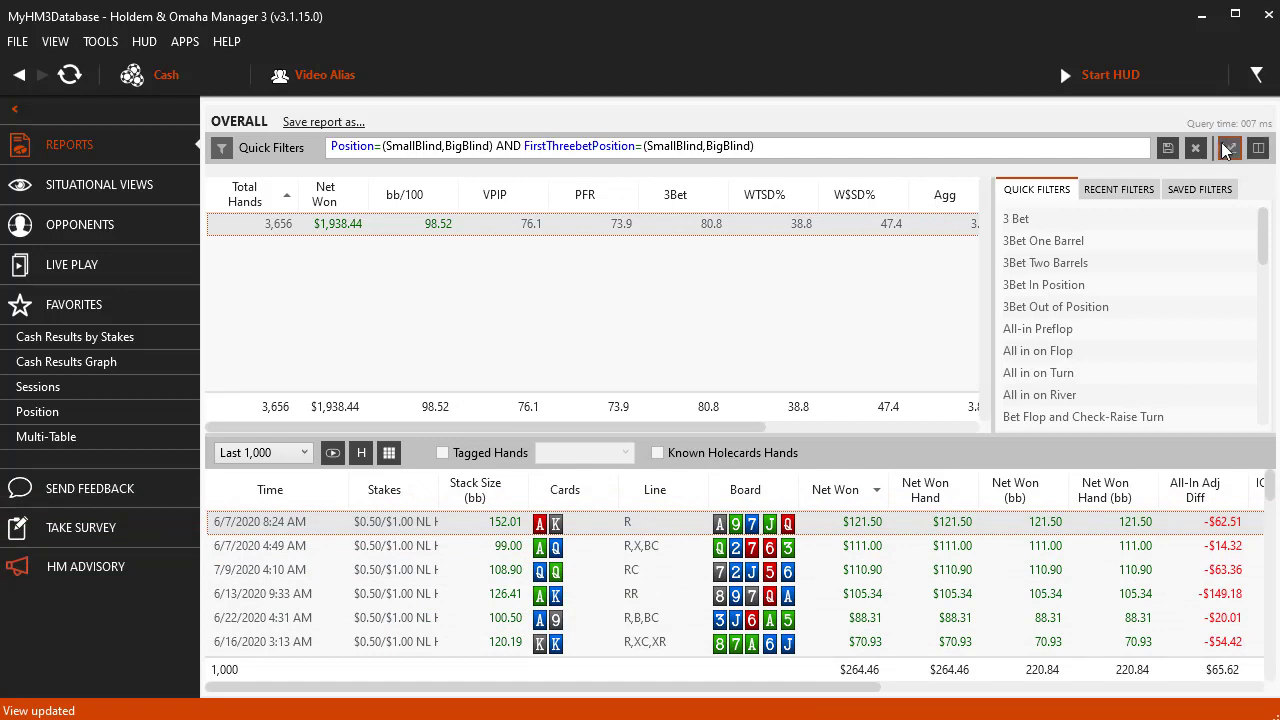
Clear the blinds filter from the report and return to the Filter Editor's Position And Action page.
{"action": "left_click", "coordinate": [1196, 150]}
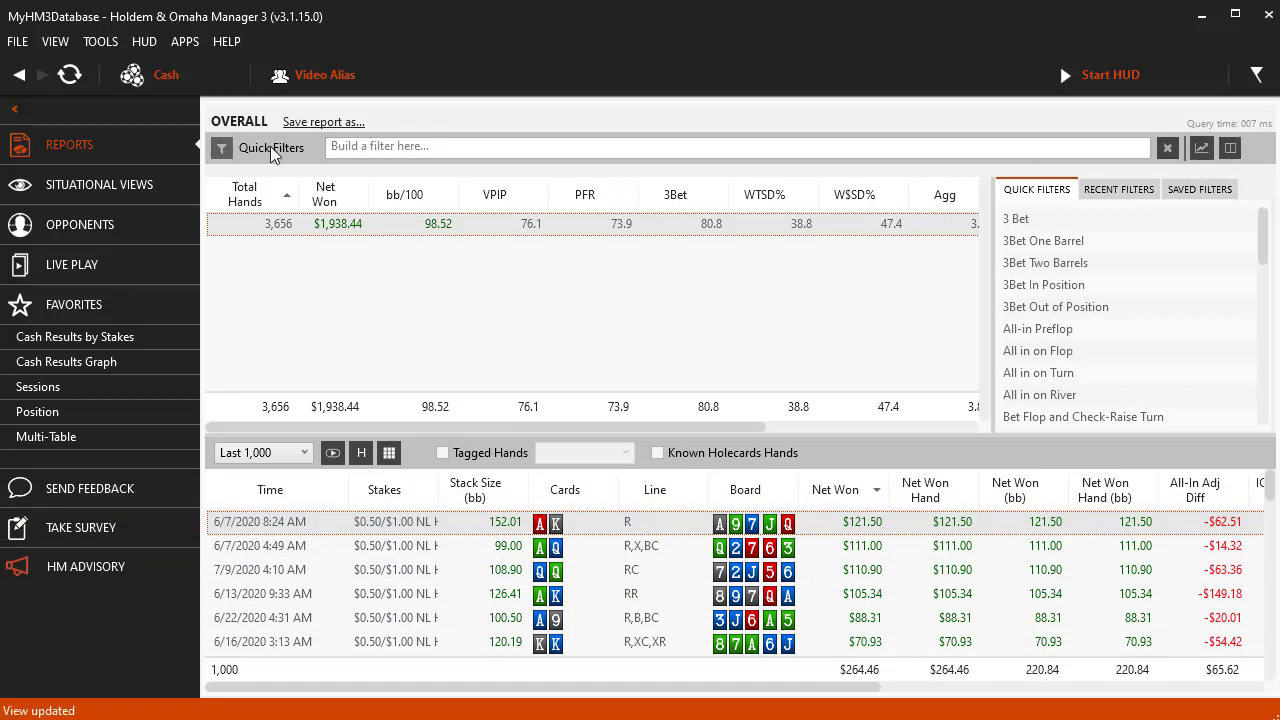
{"action": "left_click", "coordinate": [222, 148]}
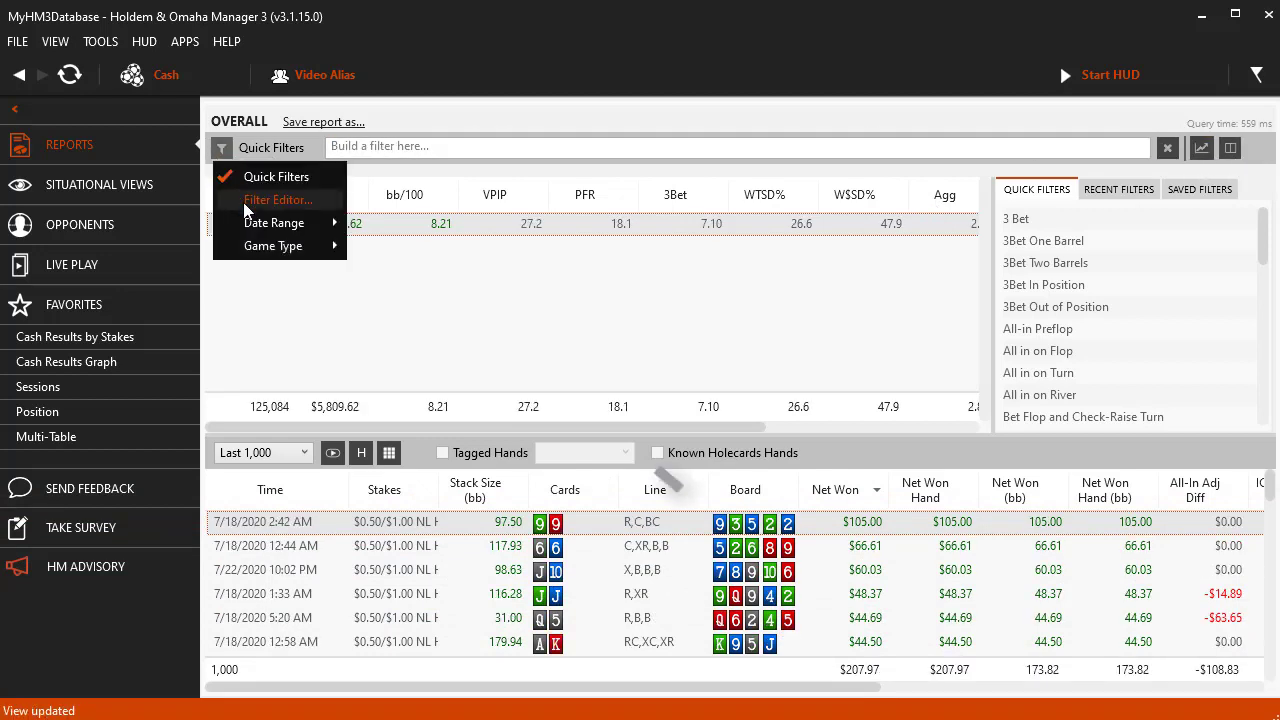
{"action": "left_click", "coordinate": [272, 197]}
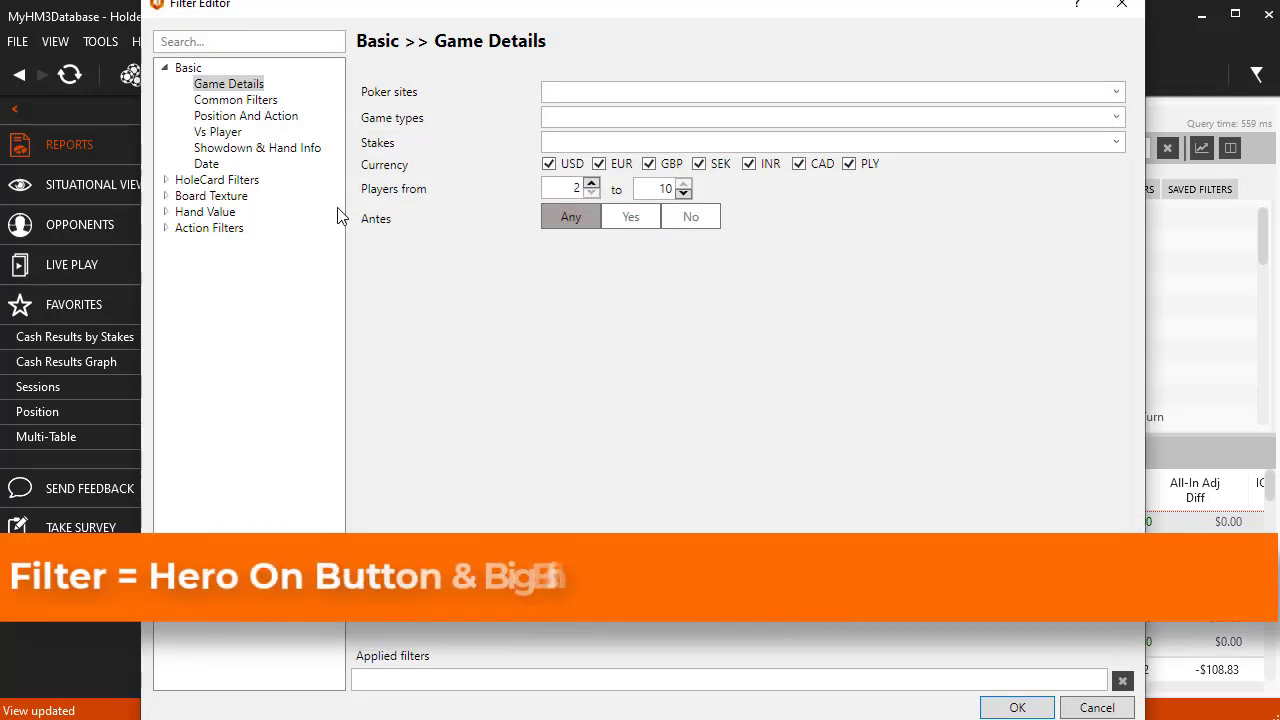
{"action": "left_click", "coordinate": [248, 117]}
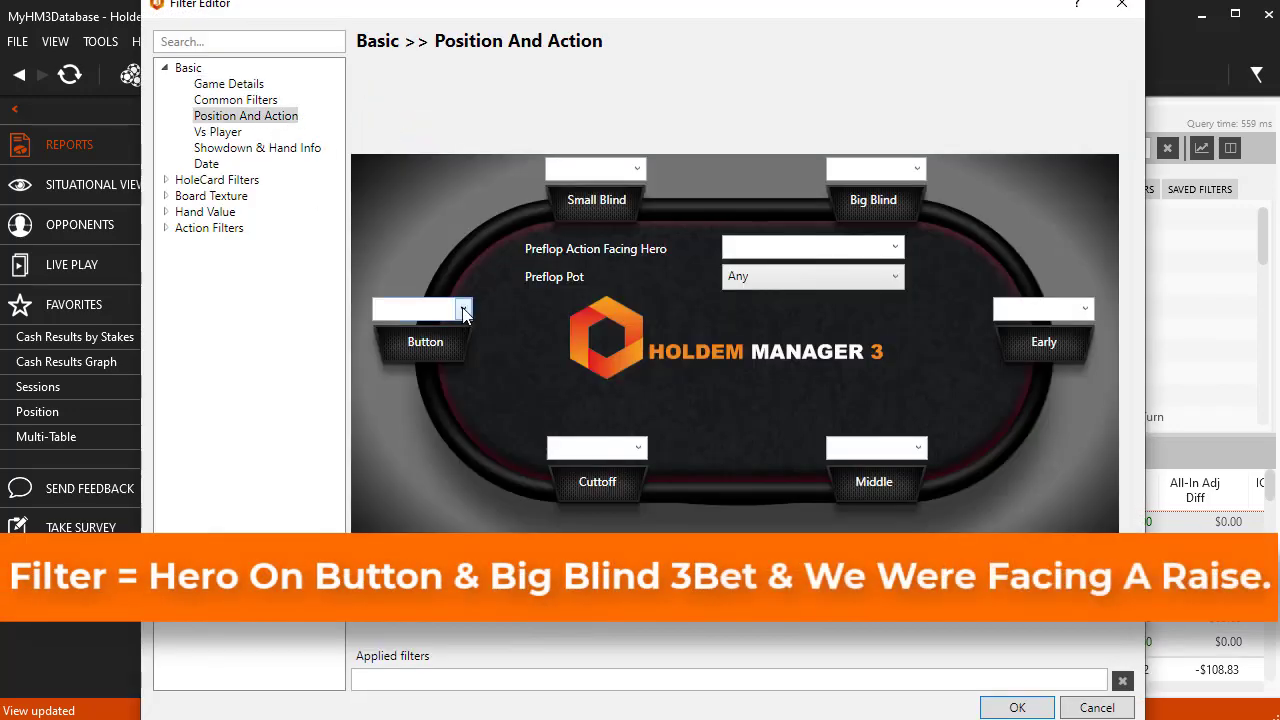
Set the Button seat filter to Hero and the Big Blind seat filter to 3-Better.
{"action": "left_click", "coordinate": [390, 312]}
{"action": "left_click", "coordinate": [391, 353]}
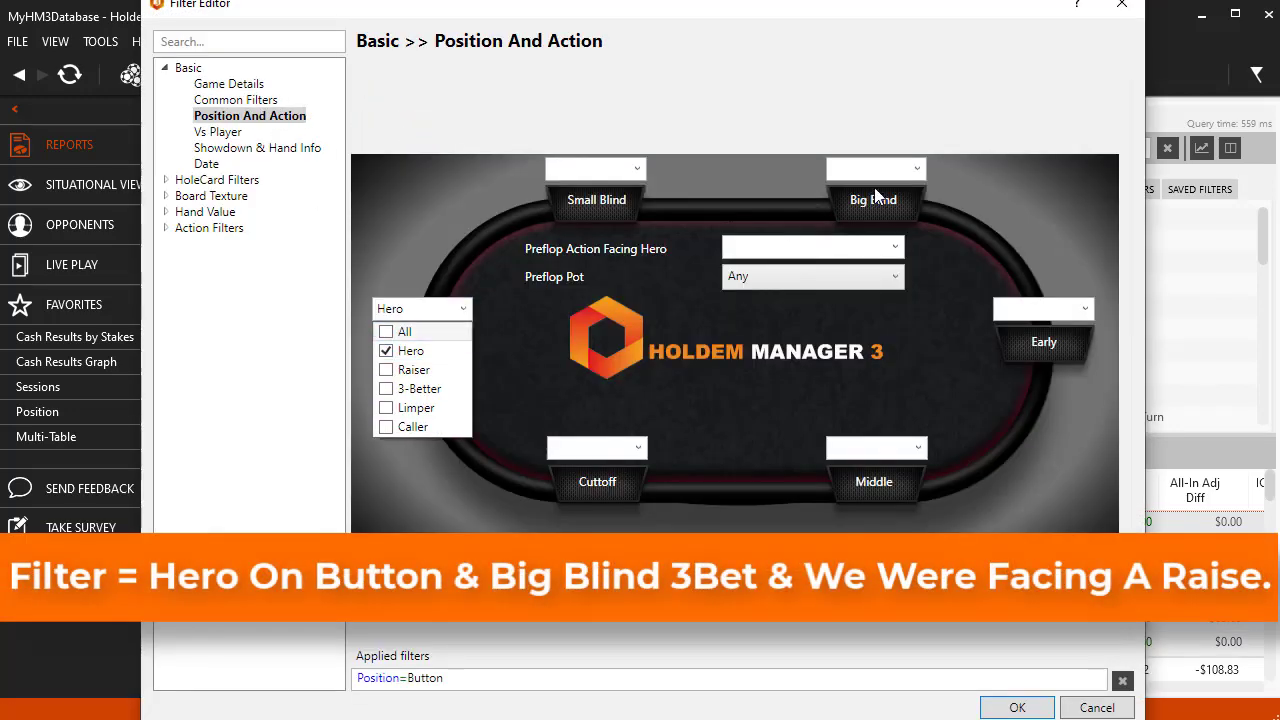
{"action": "left_click", "coordinate": [917, 172]}
{"action": "left_click", "coordinate": [917, 172]}
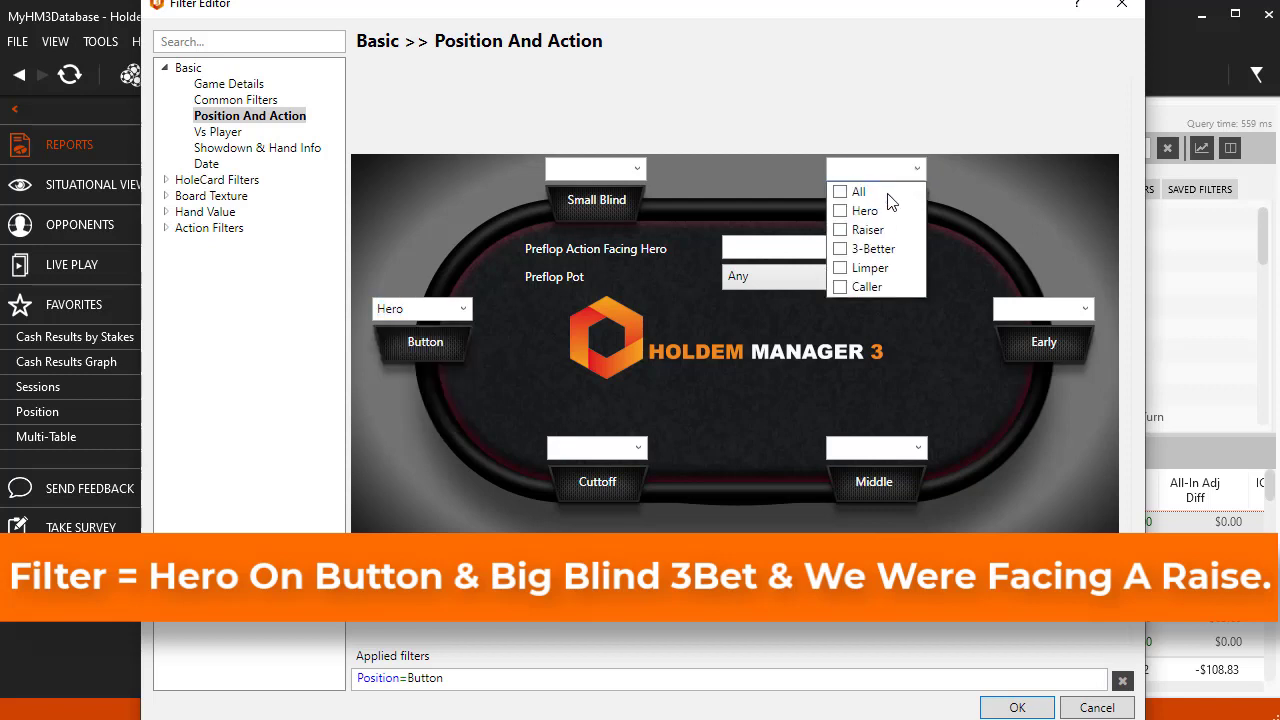
{"action": "left_click", "coordinate": [841, 249]}
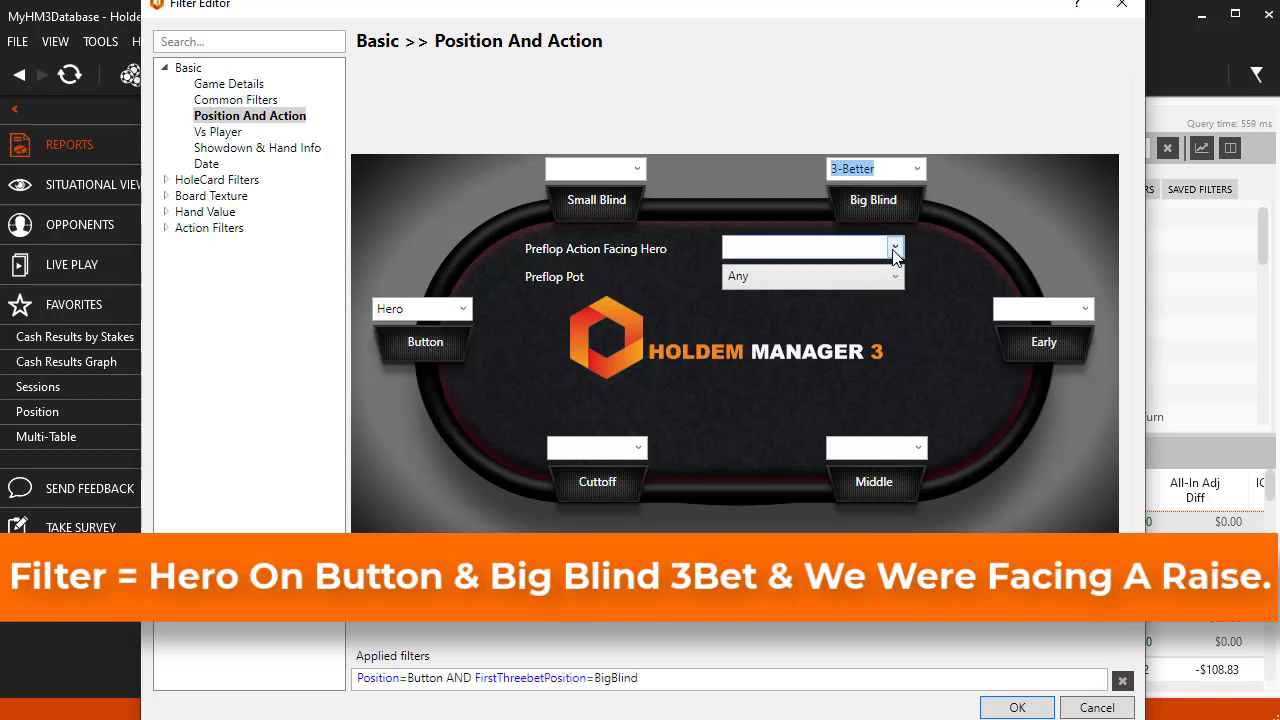
Set Preflop Action Facing Hero to 1 Raiser and apply the filter to the report.
{"action": "left_click", "coordinate": [893, 247]}
{"action": "left_click", "coordinate": [768, 345]}
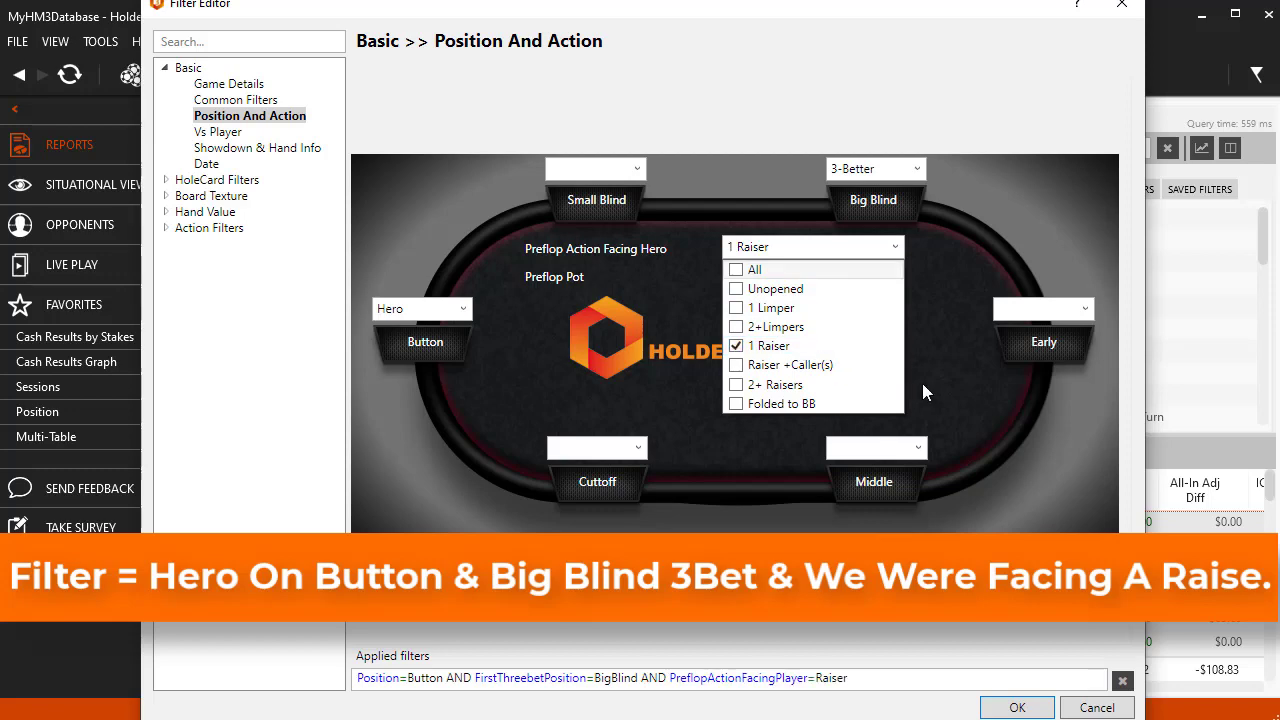
{"action": "left_click", "coordinate": [1018, 707]}
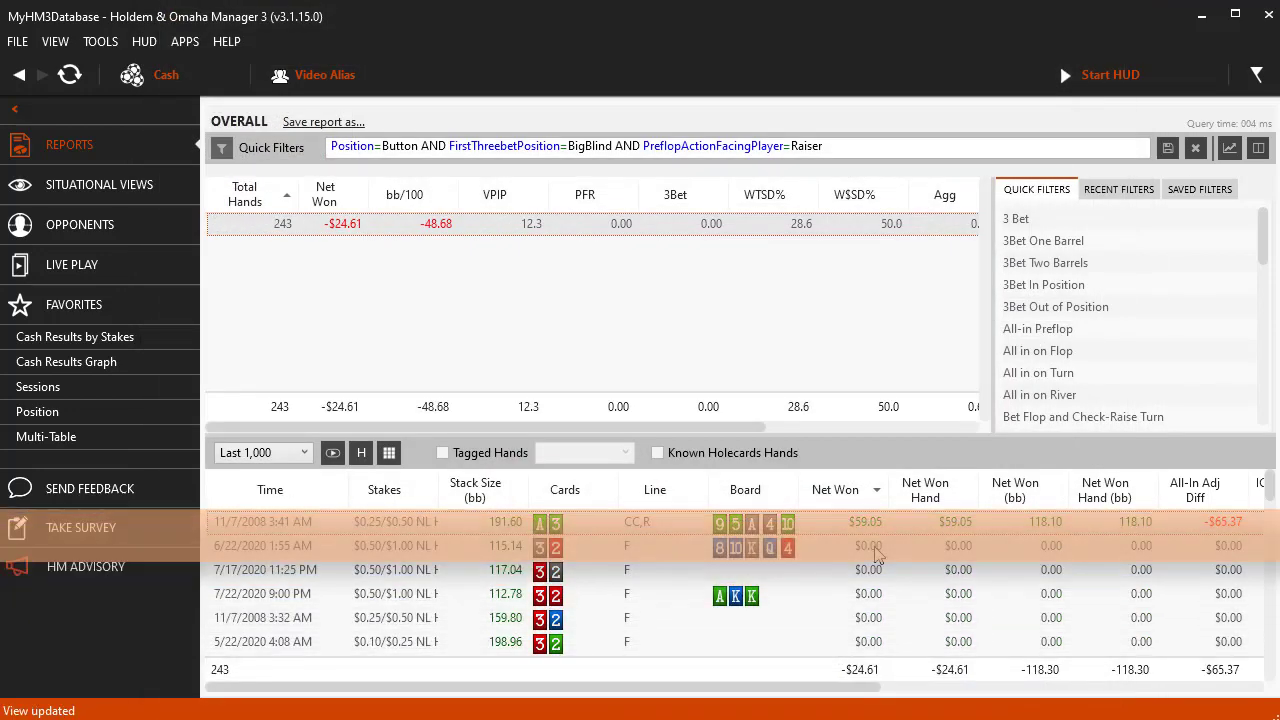
Clear the report filter, reopen the Filter Editor's Position And Action page and view the Button seat's options.
{"action": "left_click", "coordinate": [1195, 148]}
{"action": "left_click", "coordinate": [224, 150]}
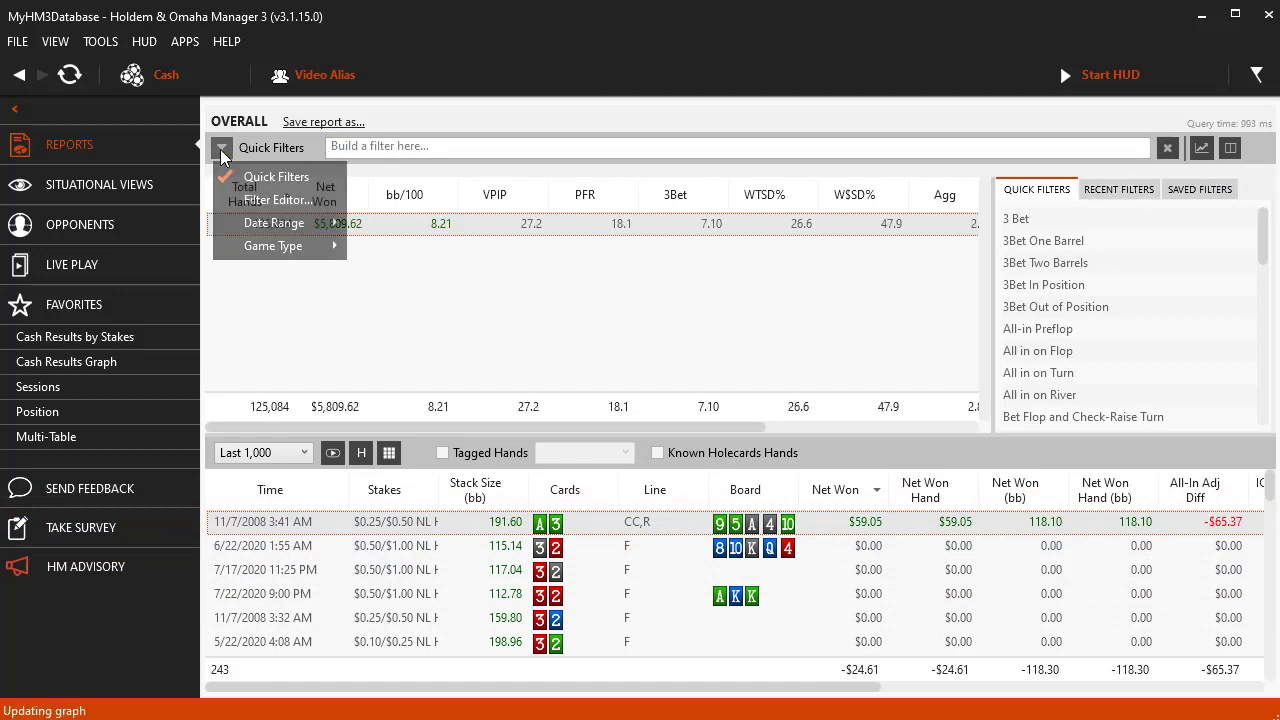
{"action": "left_click", "coordinate": [247, 203]}
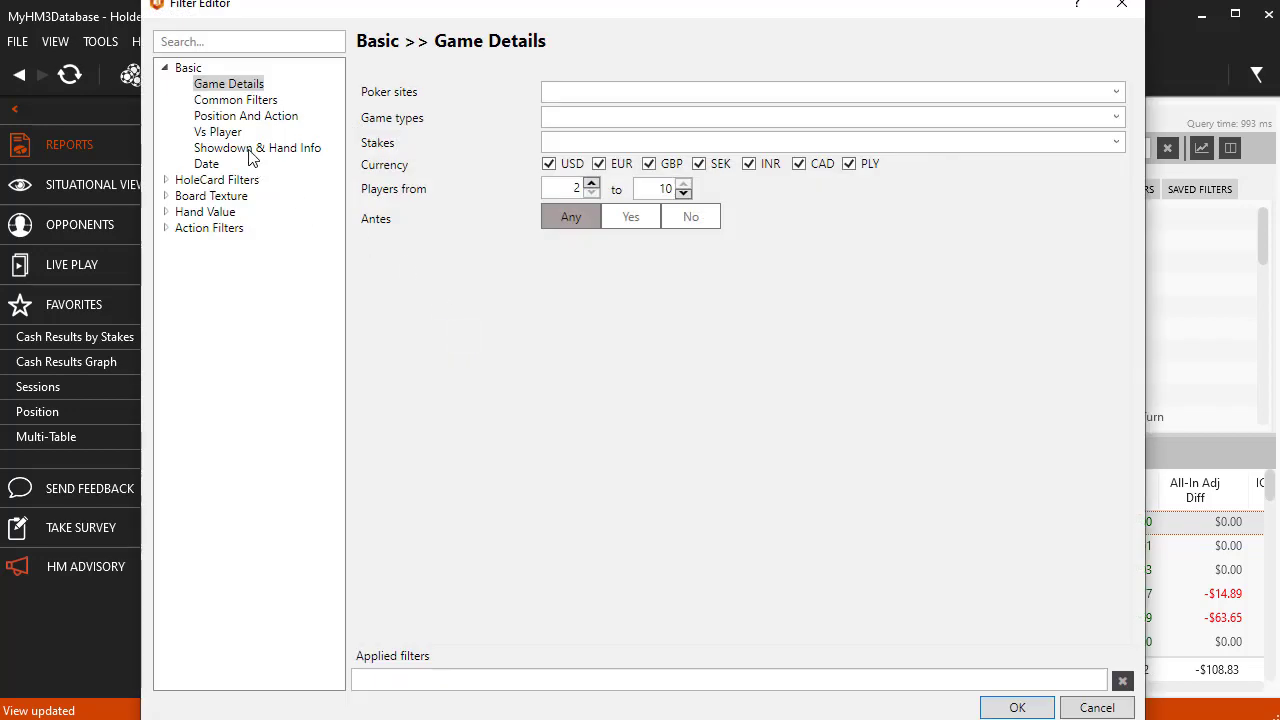
{"action": "left_click", "coordinate": [252, 118]}
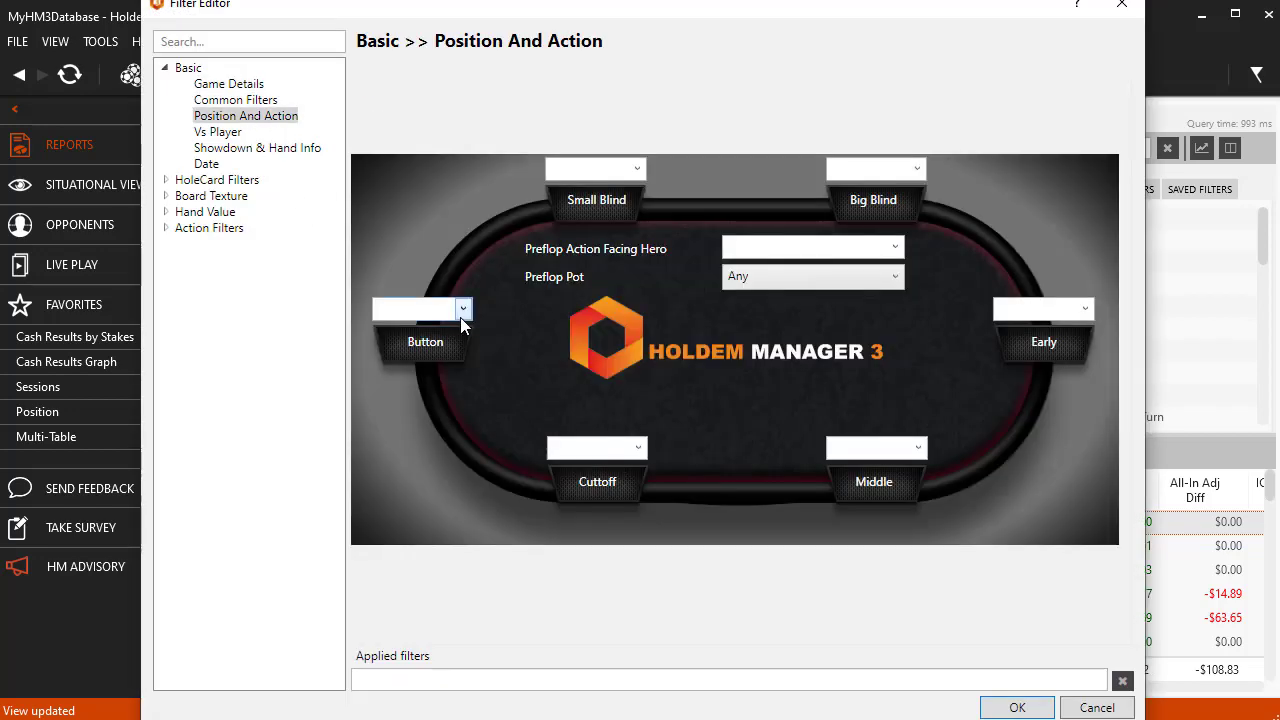
{"action": "left_click", "coordinate": [463, 311]}
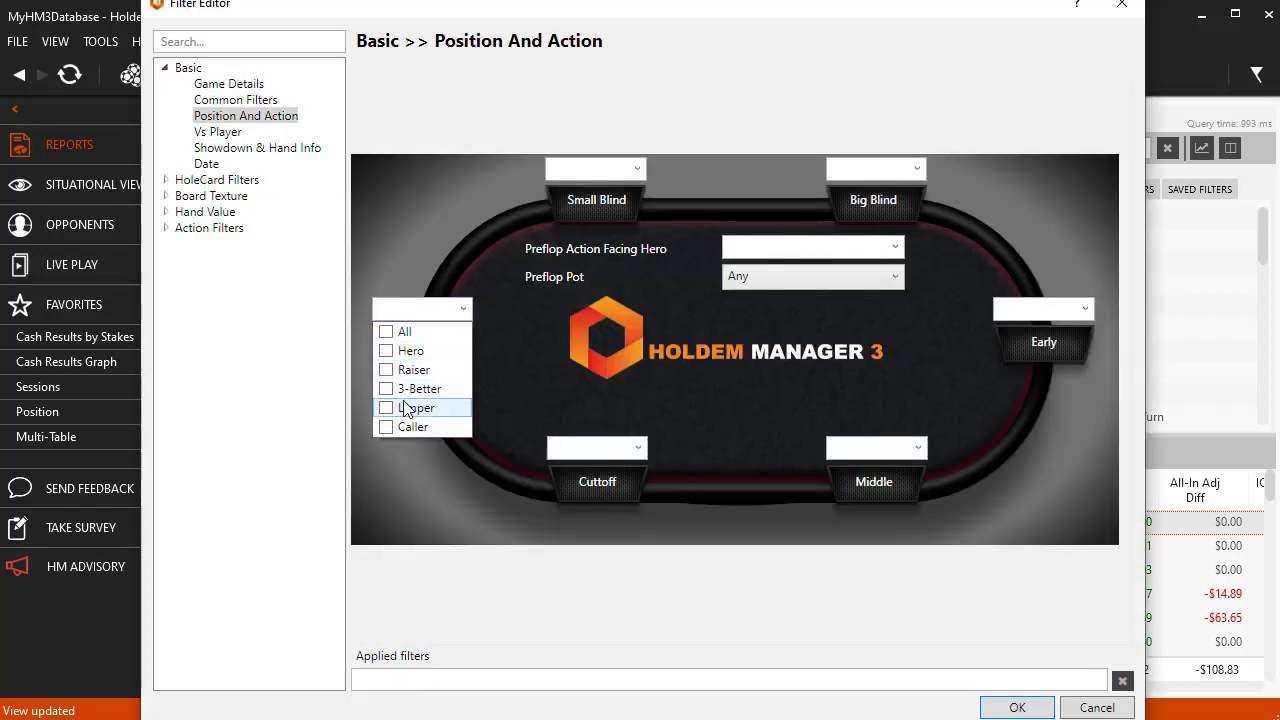
{"action": "left_click", "coordinate": [515, 375]}
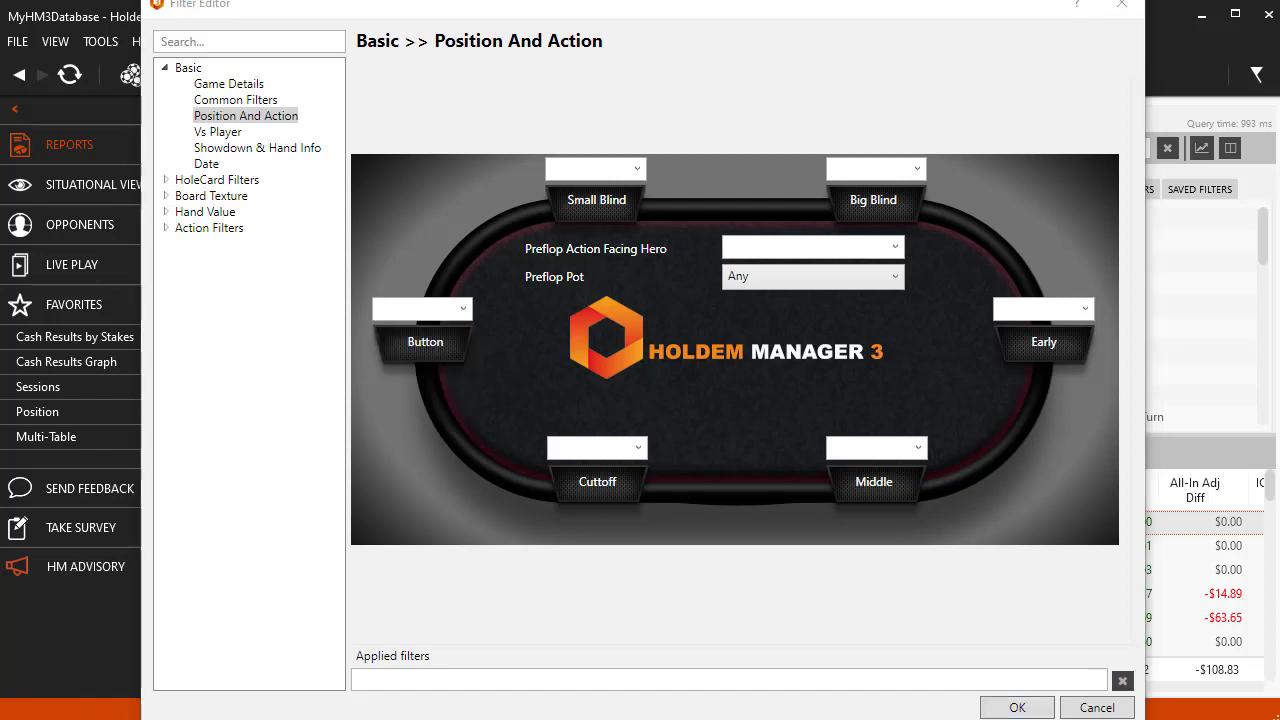
Enable Use VS Player on the Vs Player page, search the players for "mj" and choose the first match as opponent.
{"action": "left_click", "coordinate": [217, 132]}
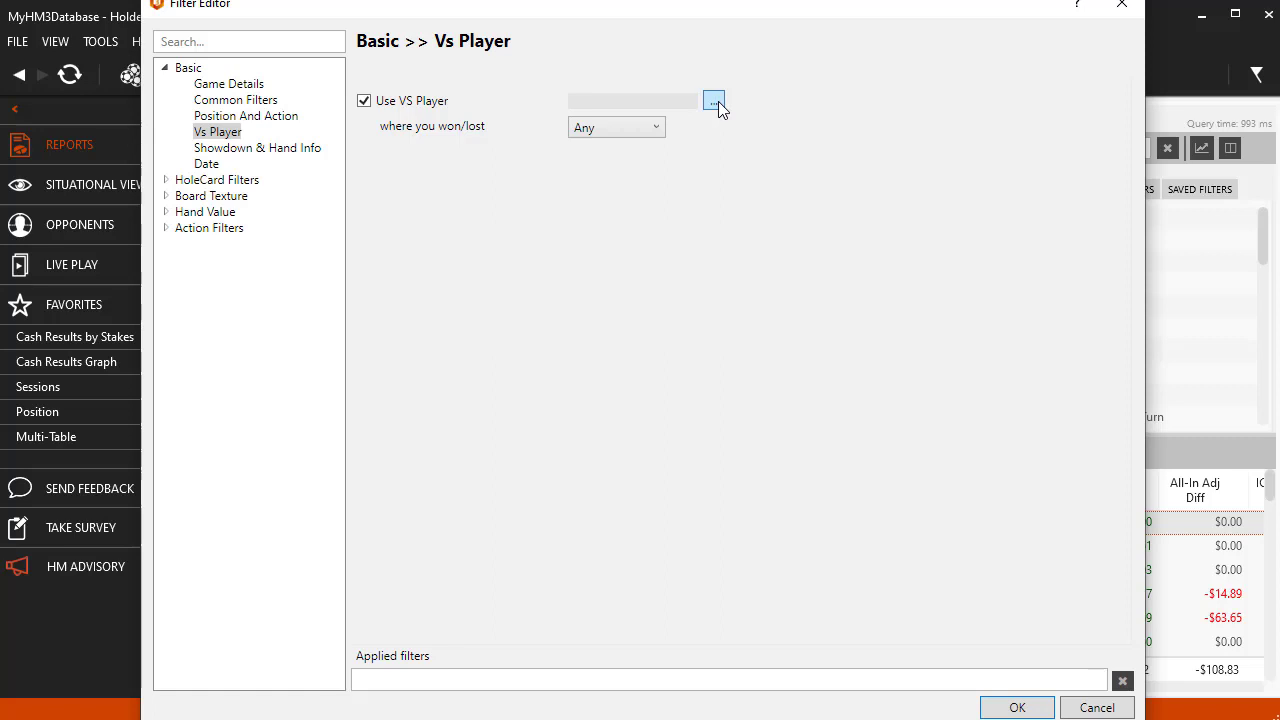
{"action": "left_click", "coordinate": [657, 132]}
{"action": "left_click", "coordinate": [782, 188]}
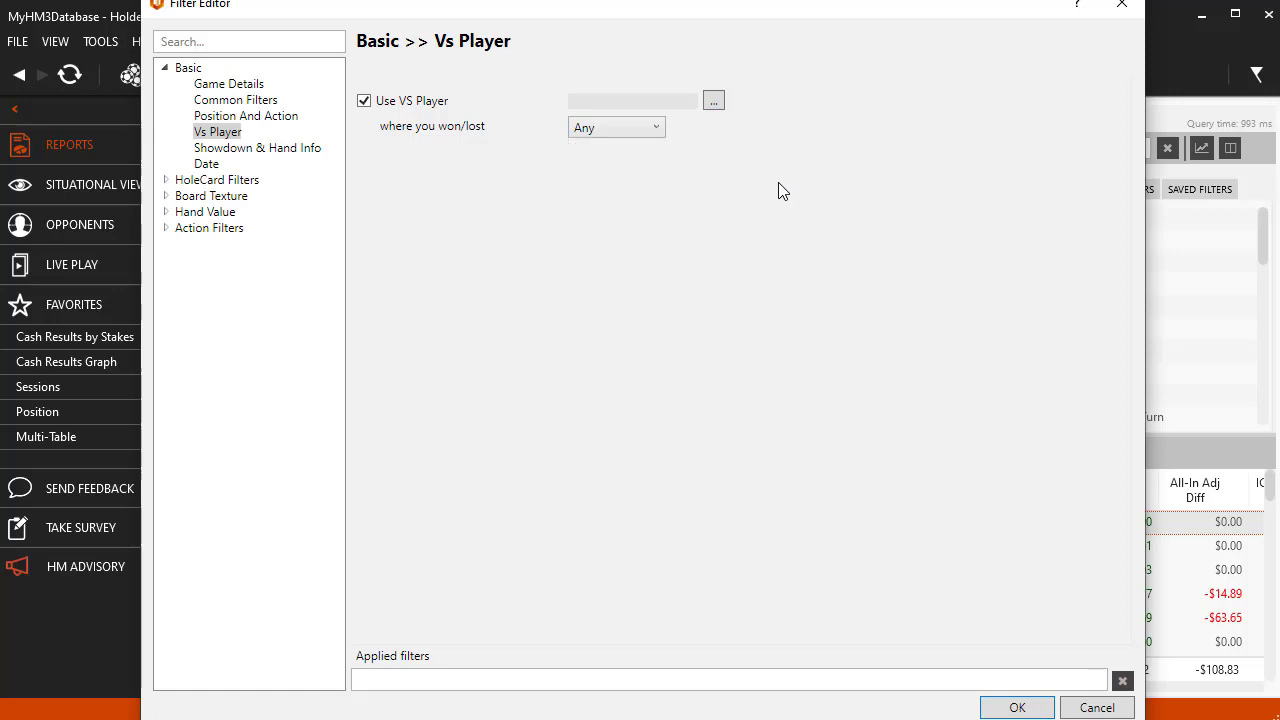
{"action": "left_click", "coordinate": [714, 103]}
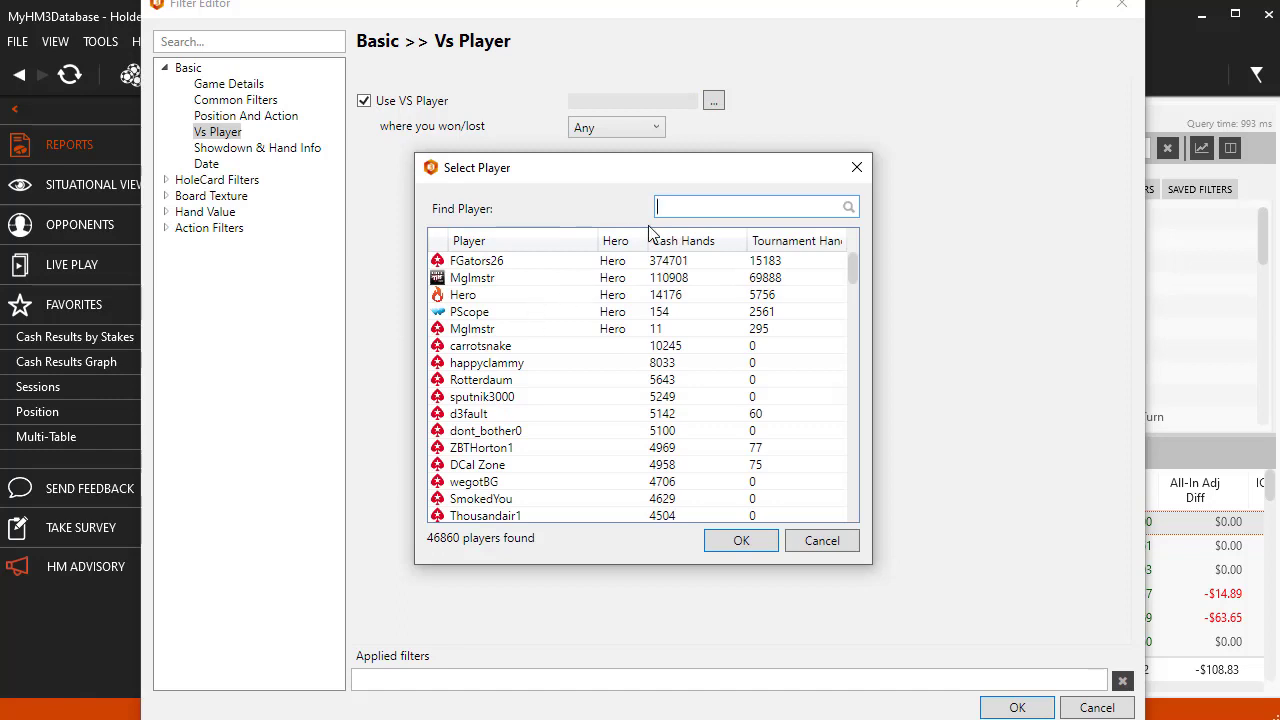
{"action": "type", "text": "mj"}
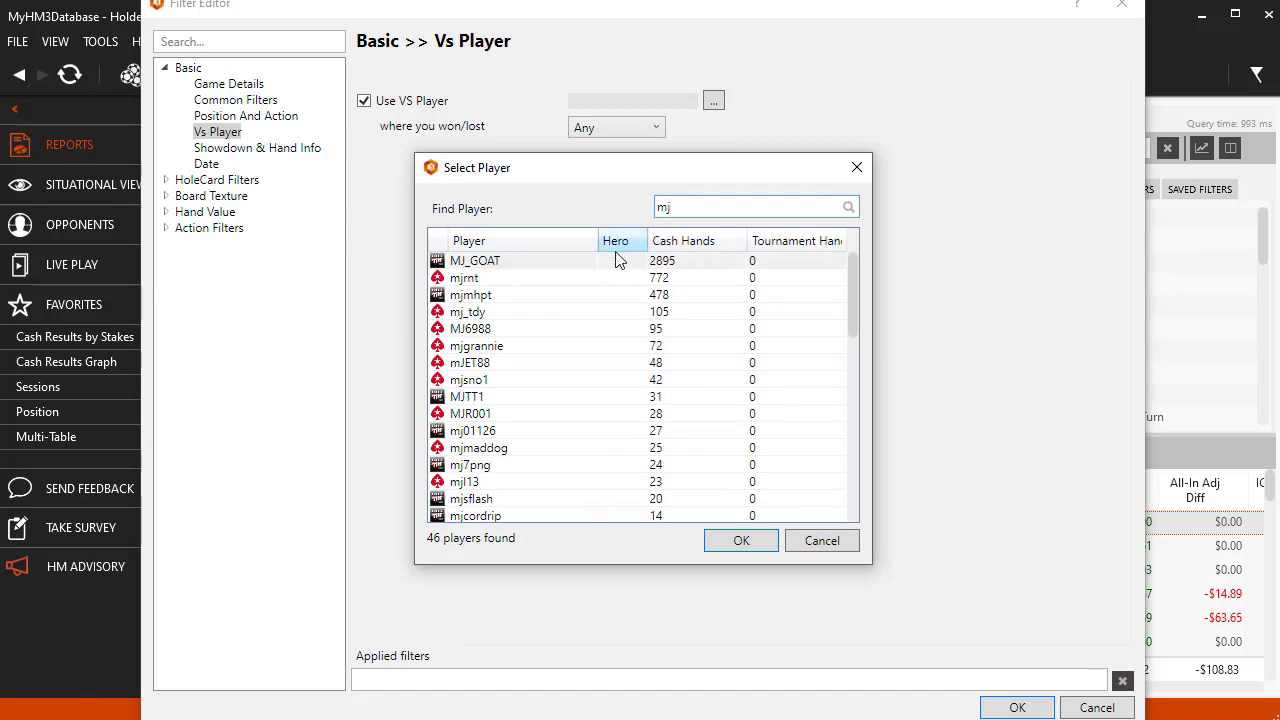
{"action": "double_click", "coordinate": [597, 260]}
Set the amount won or lost against the opponent to Greater Than 20 bbs and apply the filter to the report.
{"action": "left_click", "coordinate": [638, 132]}
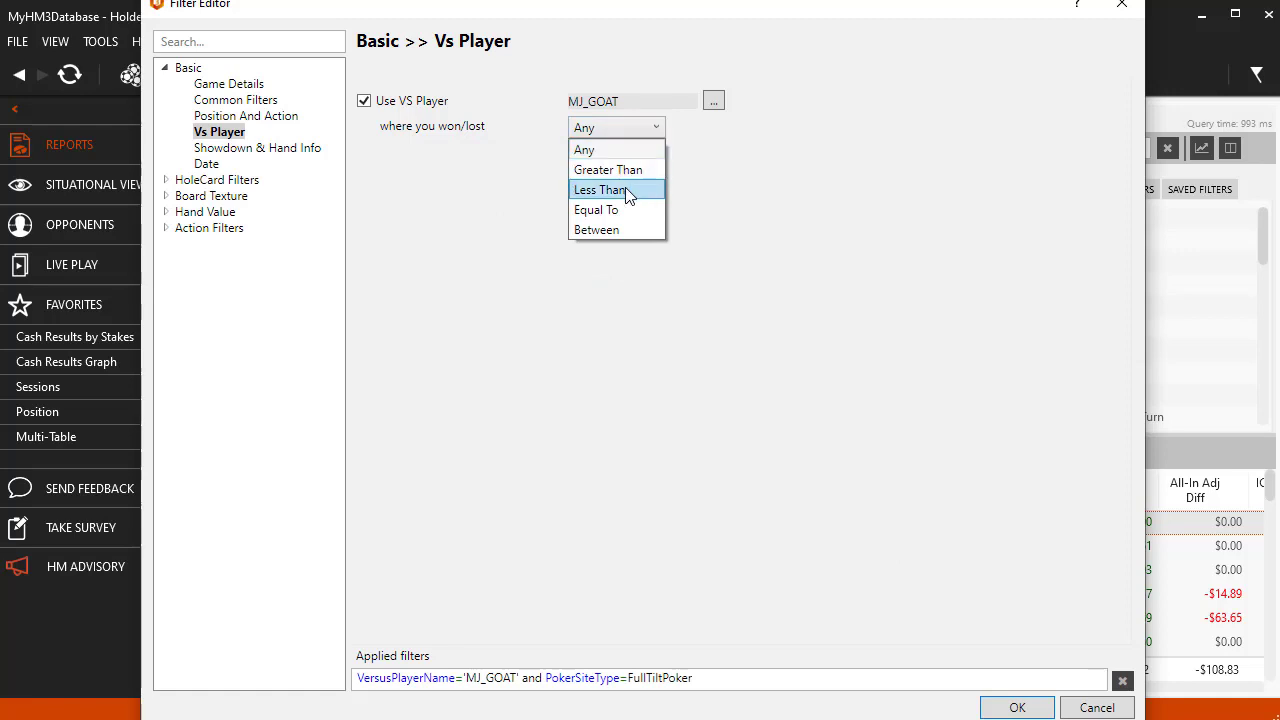
{"action": "left_click", "coordinate": [630, 171]}
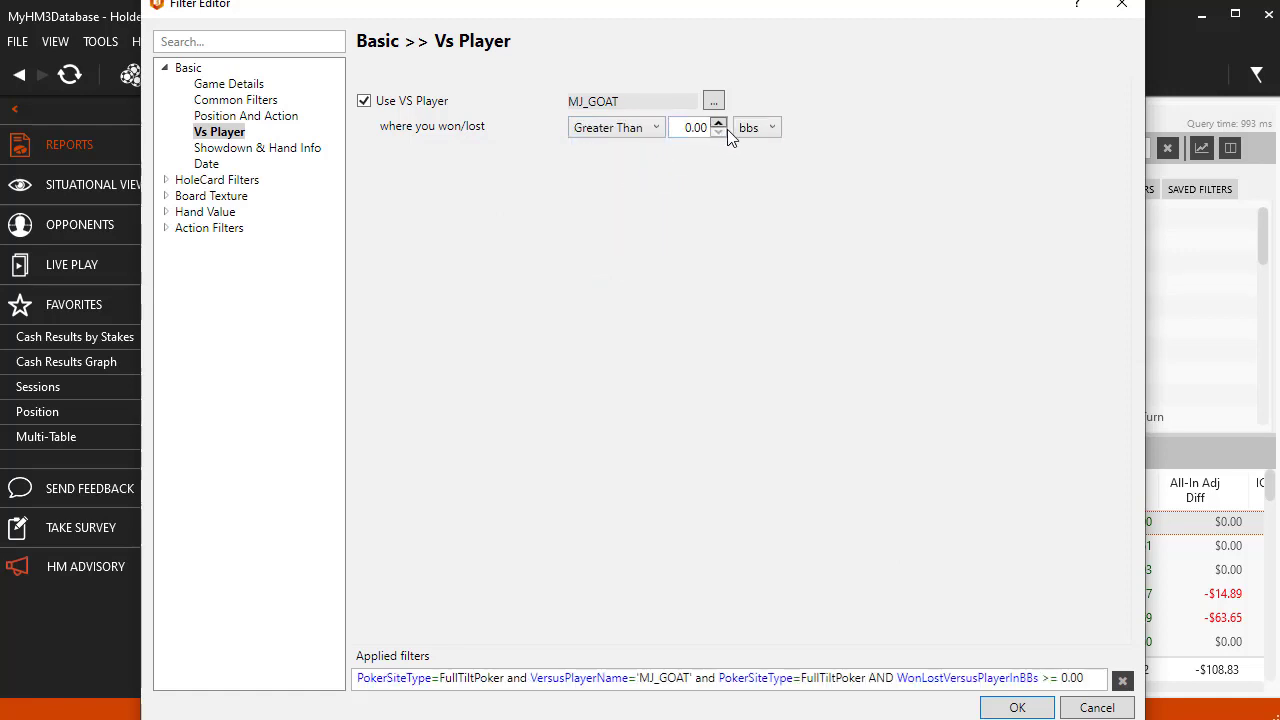
{"action": "double_click", "coordinate": [704, 128]}
{"action": "type", "text": "20"}
{"action": "left_click", "coordinate": [1017, 708]}
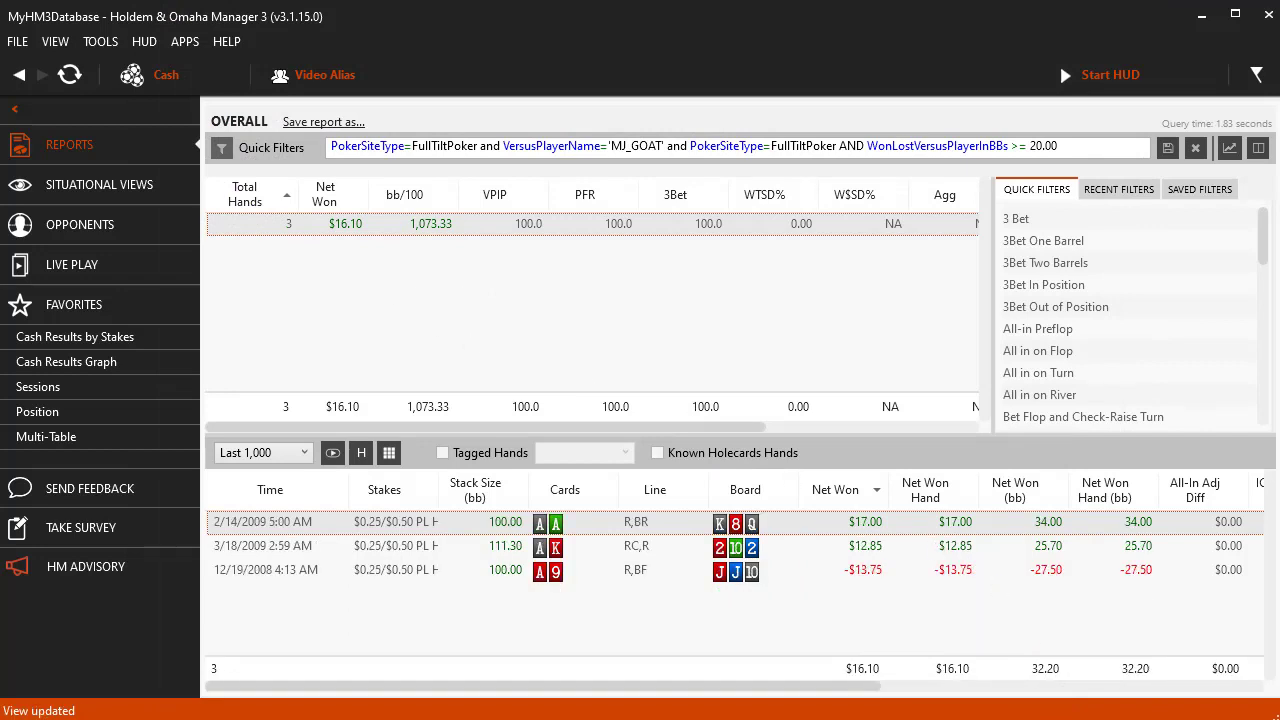
Clear the report filter, open the Filter Editor's Showdown & Hand Info page and view the Final Pot Size options.
{"action": "left_click", "coordinate": [222, 147]}
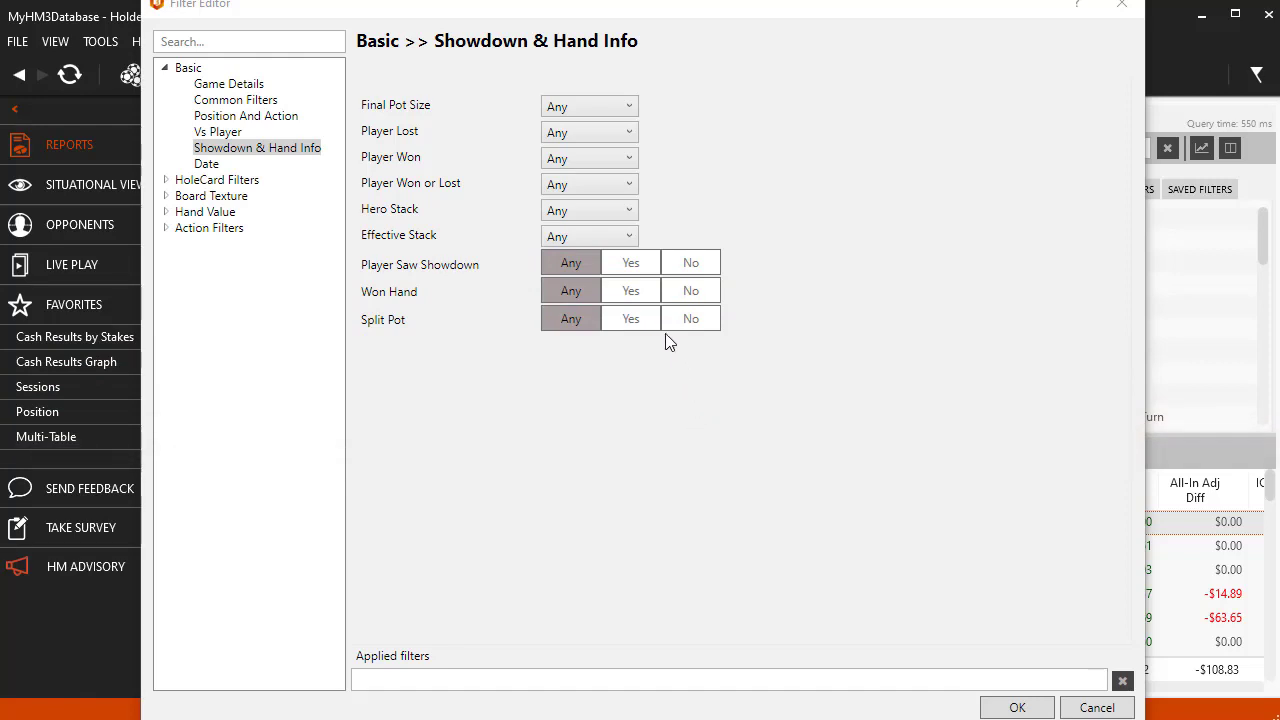
{"action": "left_click", "coordinate": [620, 107]}
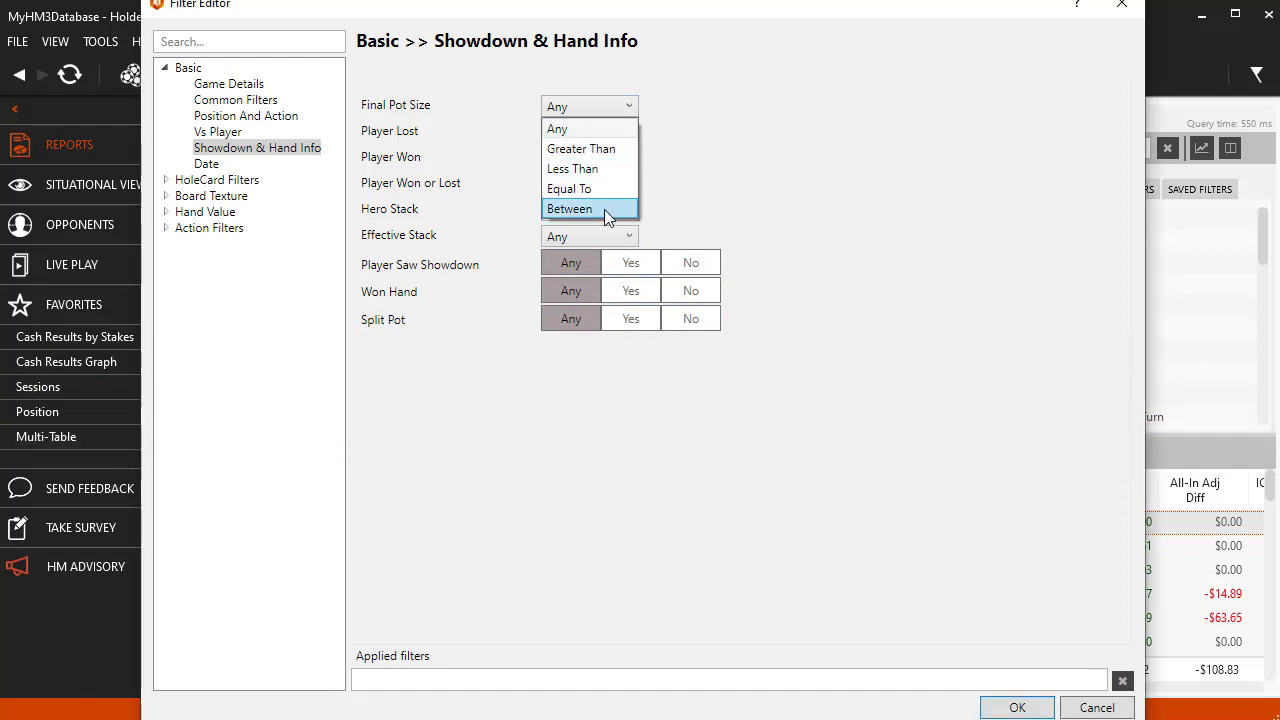
{"action": "left_click", "coordinate": [707, 207]}
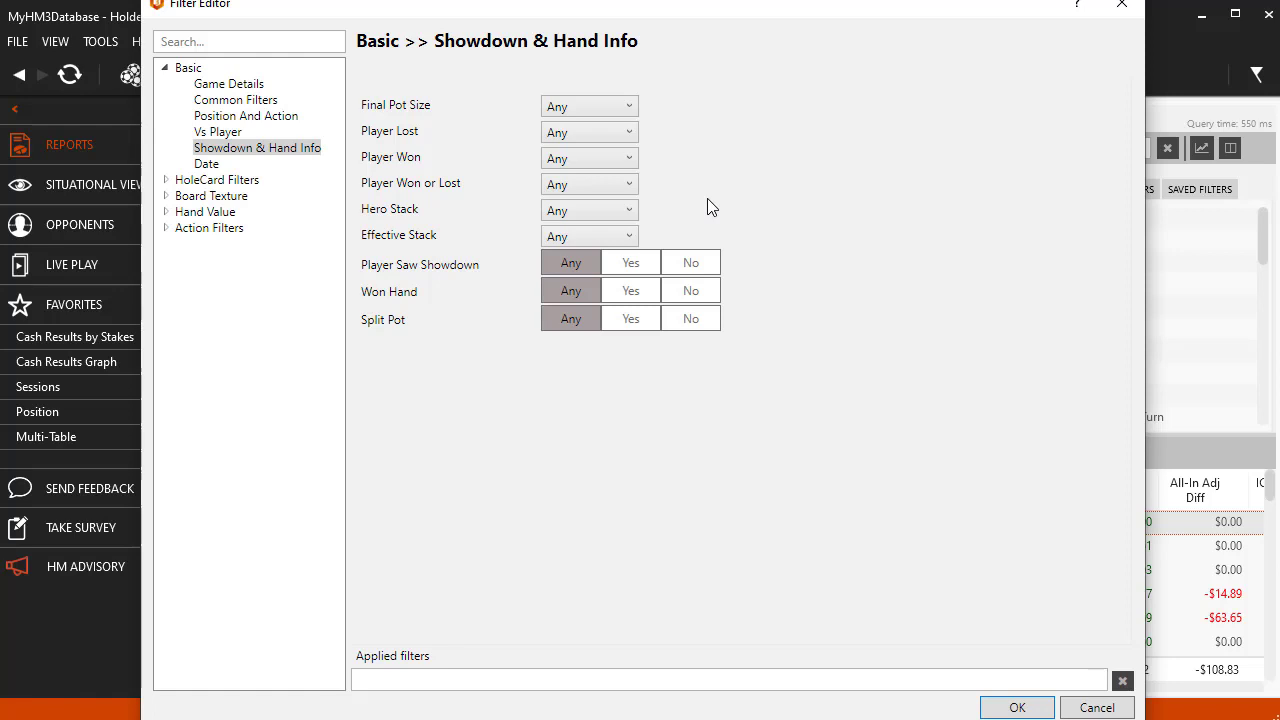
Filter the report to hands where the player saw showdown with an effective stack Less Than 25 bbs.
{"action": "left_click", "coordinate": [646, 261]}
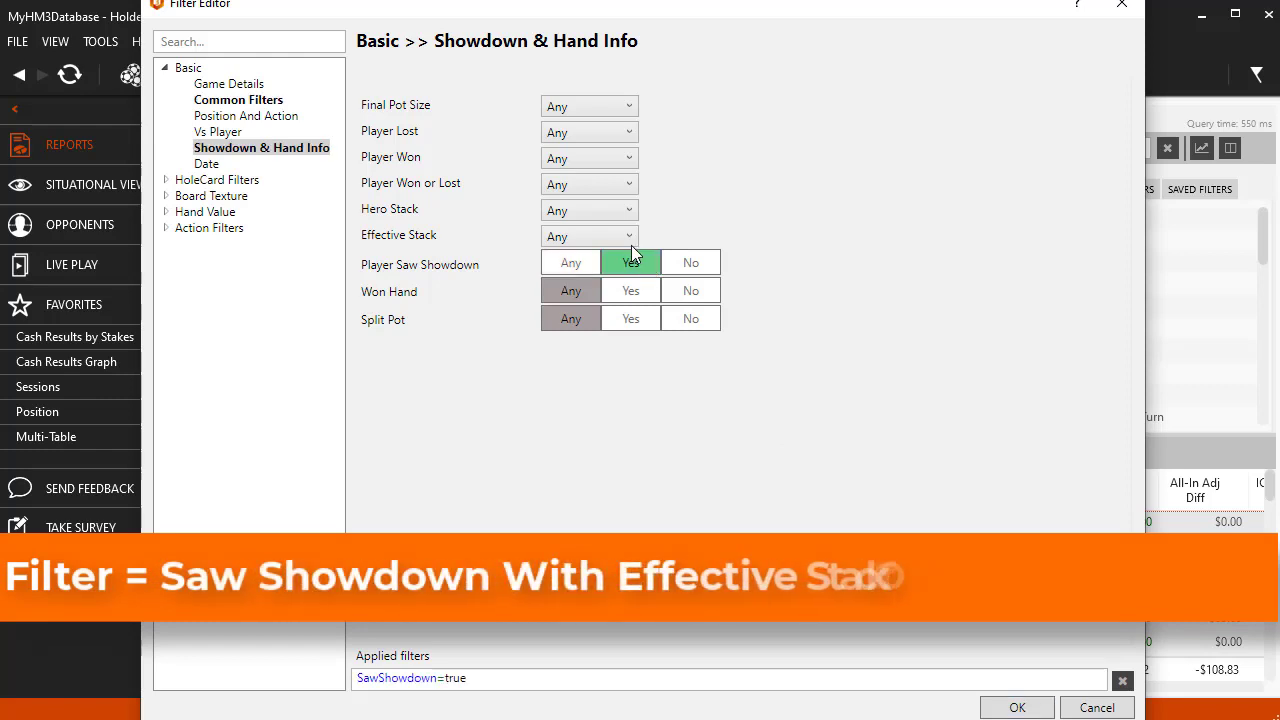
{"action": "left_click", "coordinate": [629, 236]}
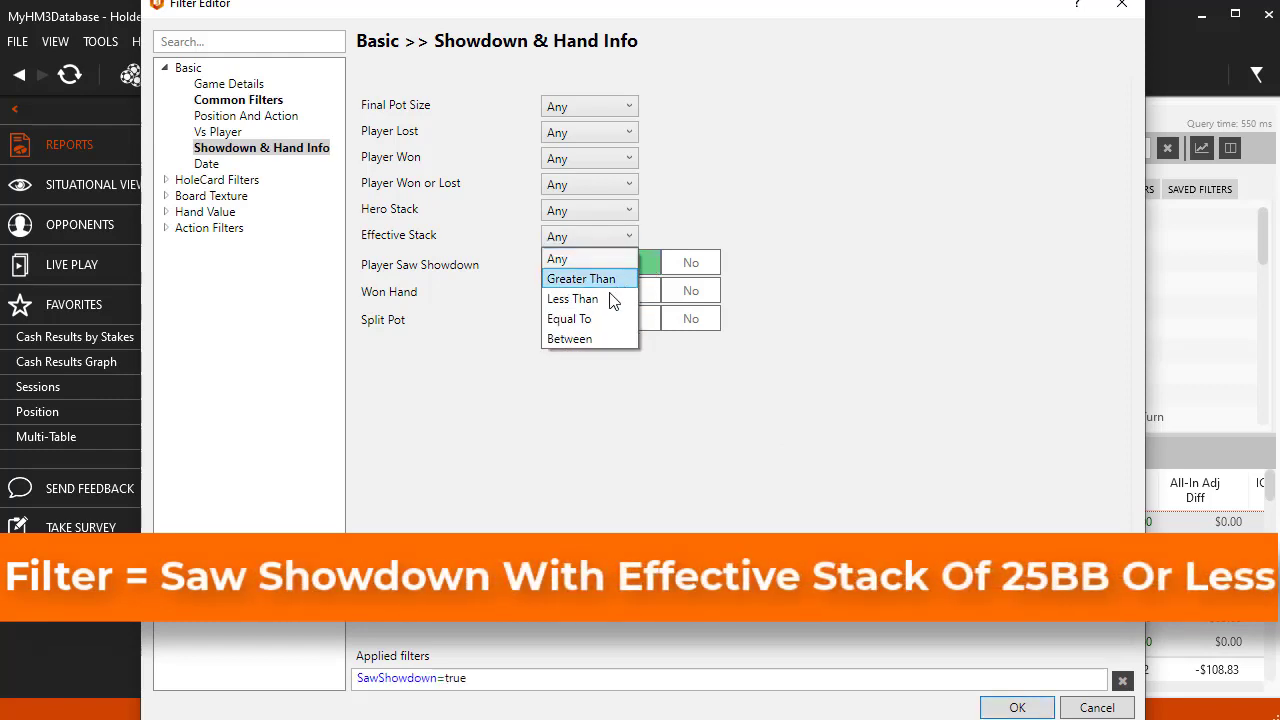
{"action": "left_click", "coordinate": [605, 297]}
{"action": "double_click", "coordinate": [667, 235]}
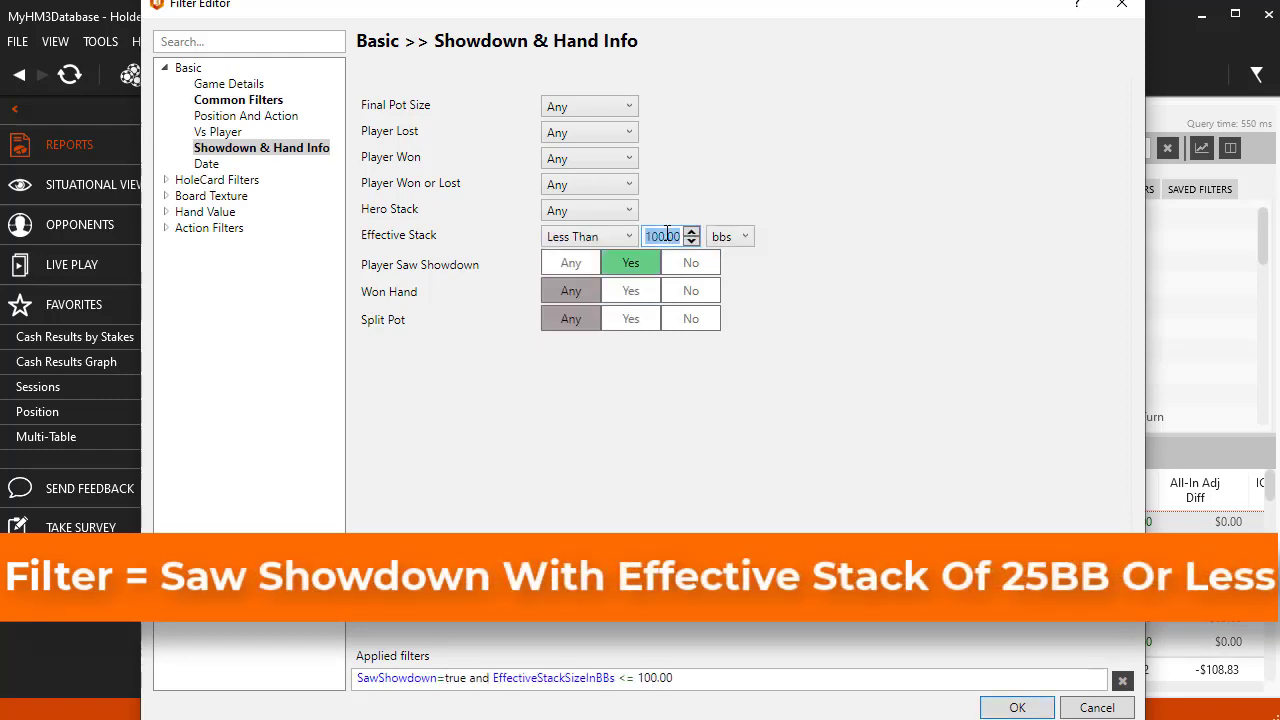
{"action": "type", "text": "25"}
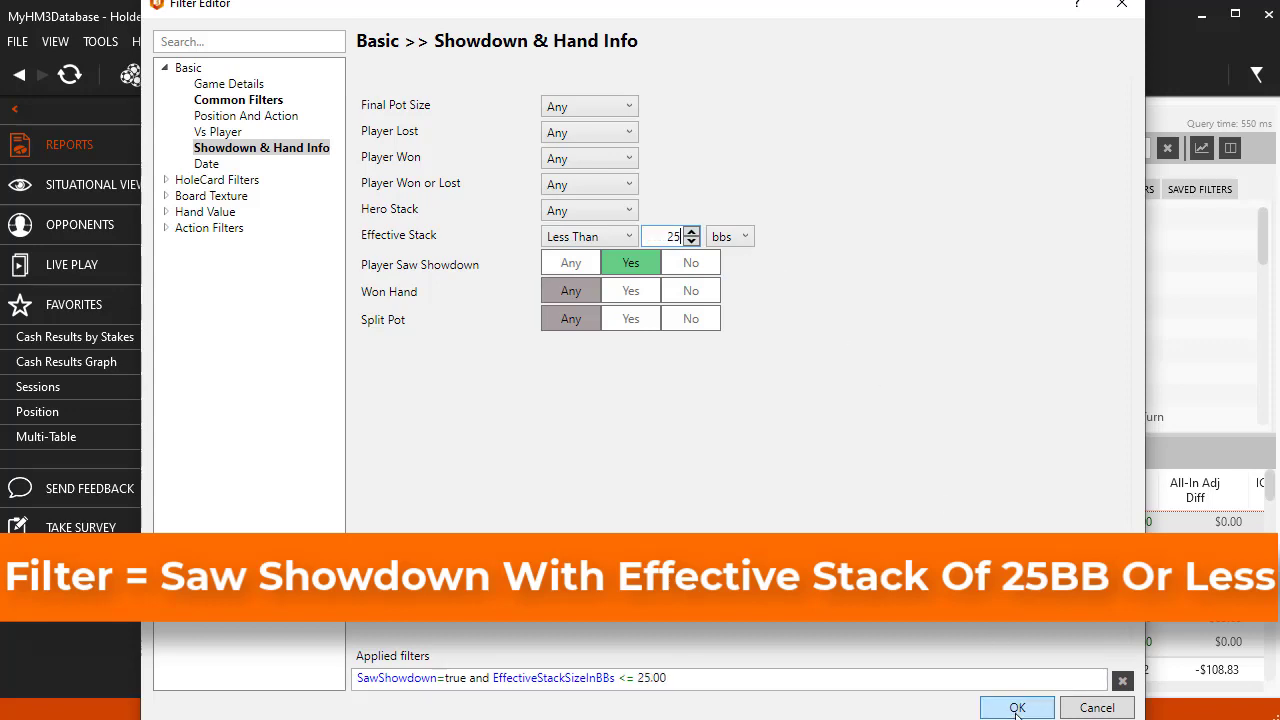
{"action": "left_click", "coordinate": [1017, 707]}
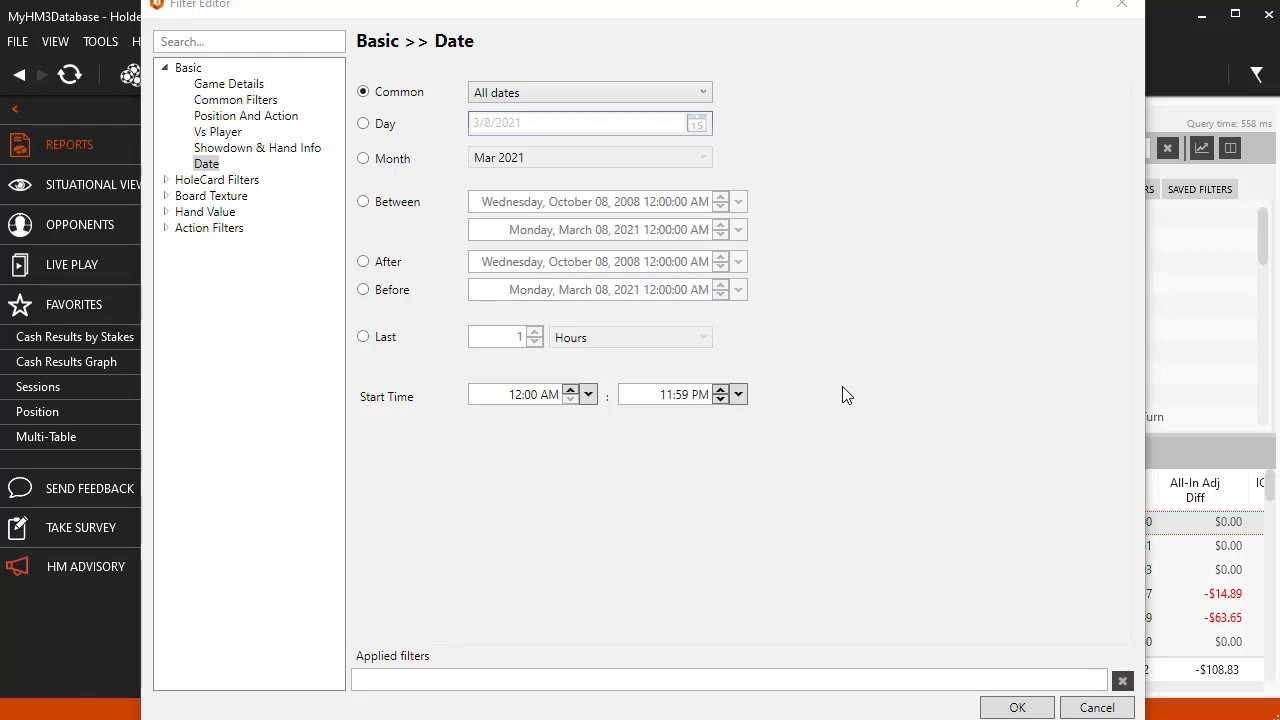
Limit the date filter to the last 10 hours and view the other available time units.
{"action": "left_click", "coordinate": [370, 339]}
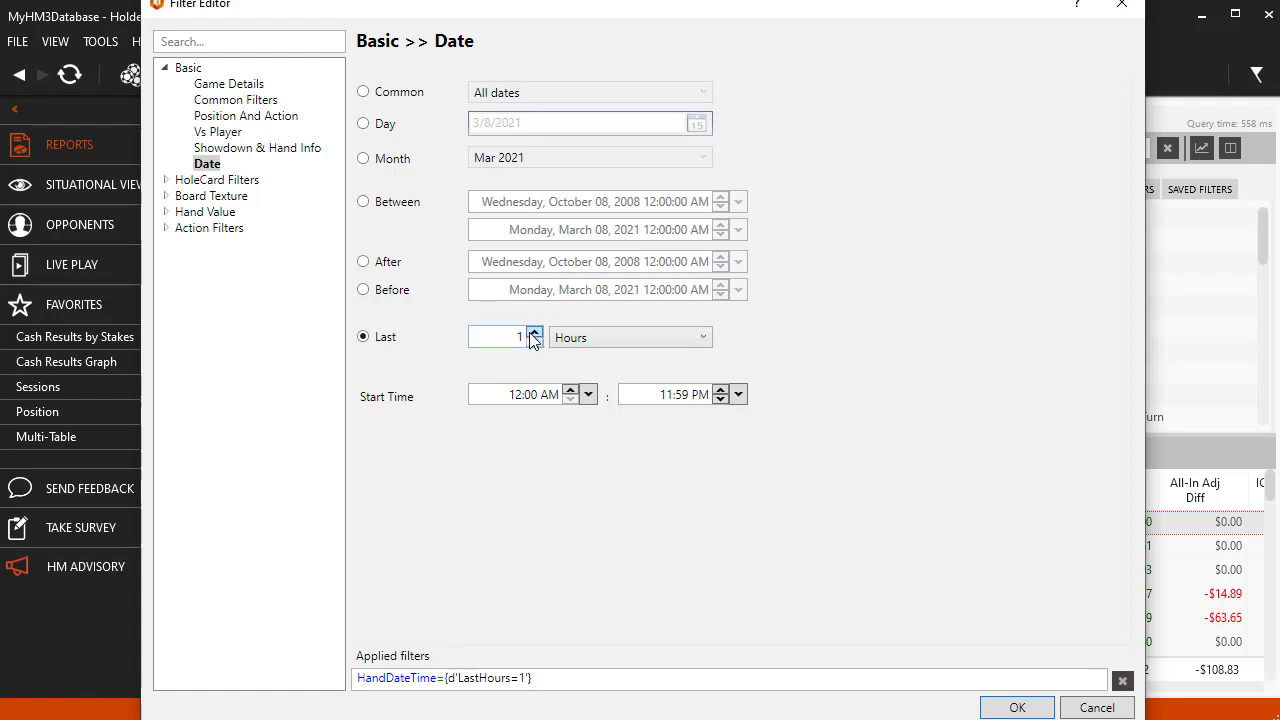
{"action": "left_click_drag", "start_coordinate": [535, 337], "coordinate": [537, 338]}
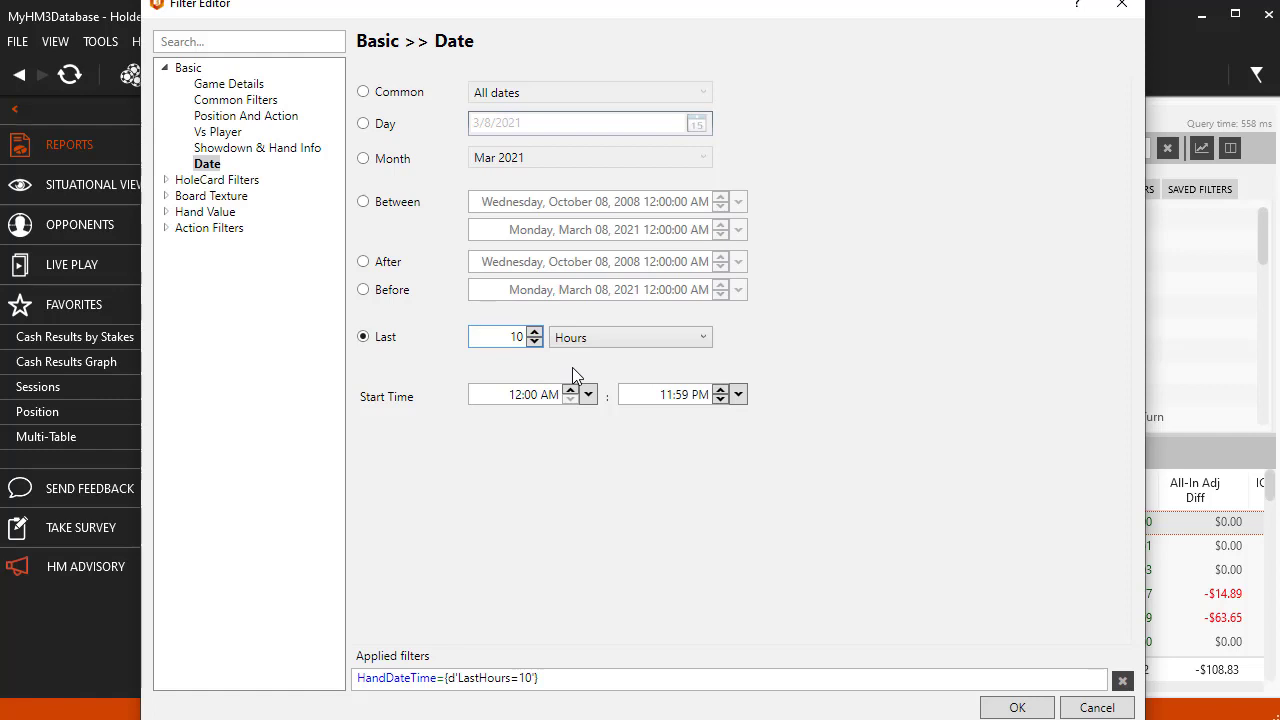
{"action": "left_click", "coordinate": [660, 338]}
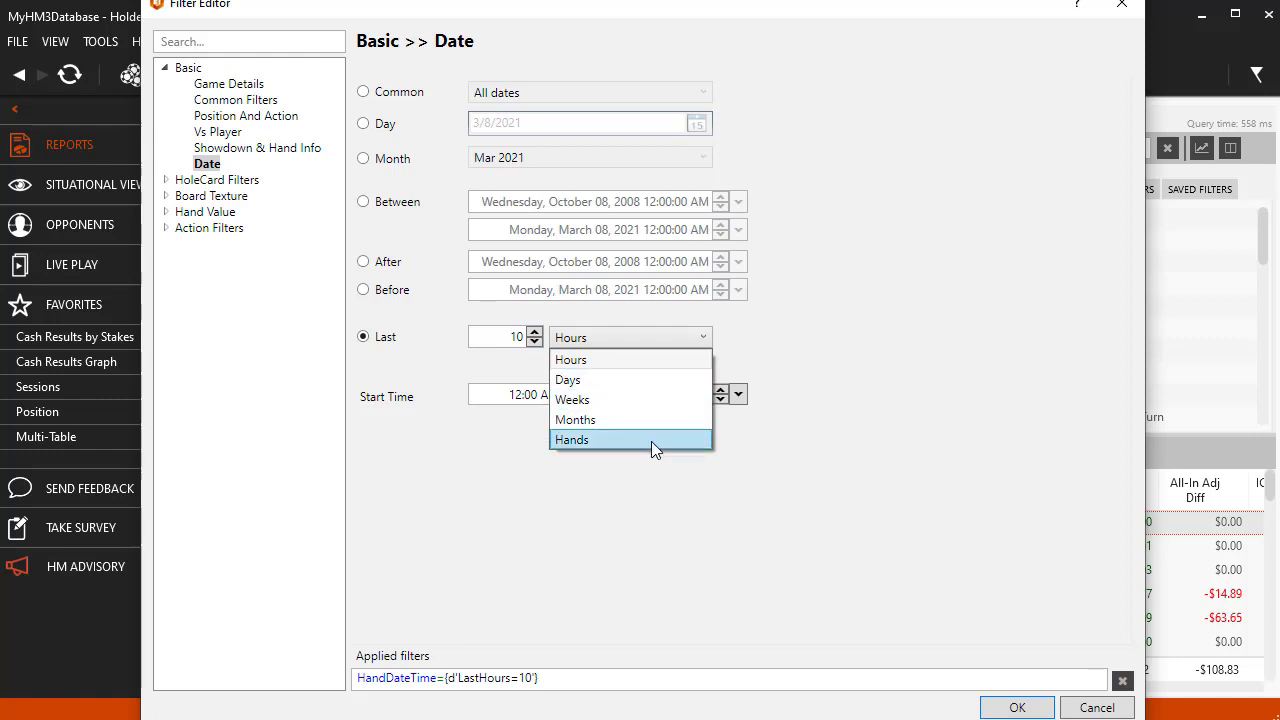
{"action": "left_click", "coordinate": [687, 515]}
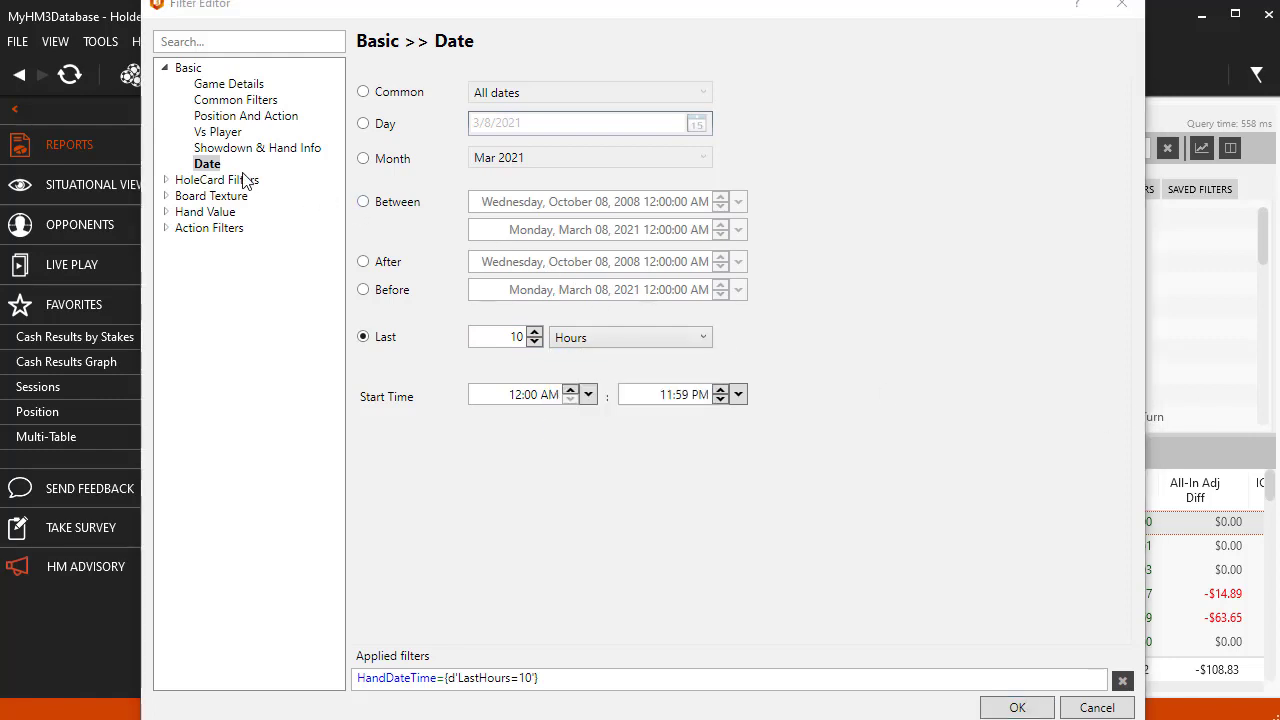
Expand the HoleCard Filters and open the Holdem starting-hand page.
{"action": "left_click", "coordinate": [203, 181]}
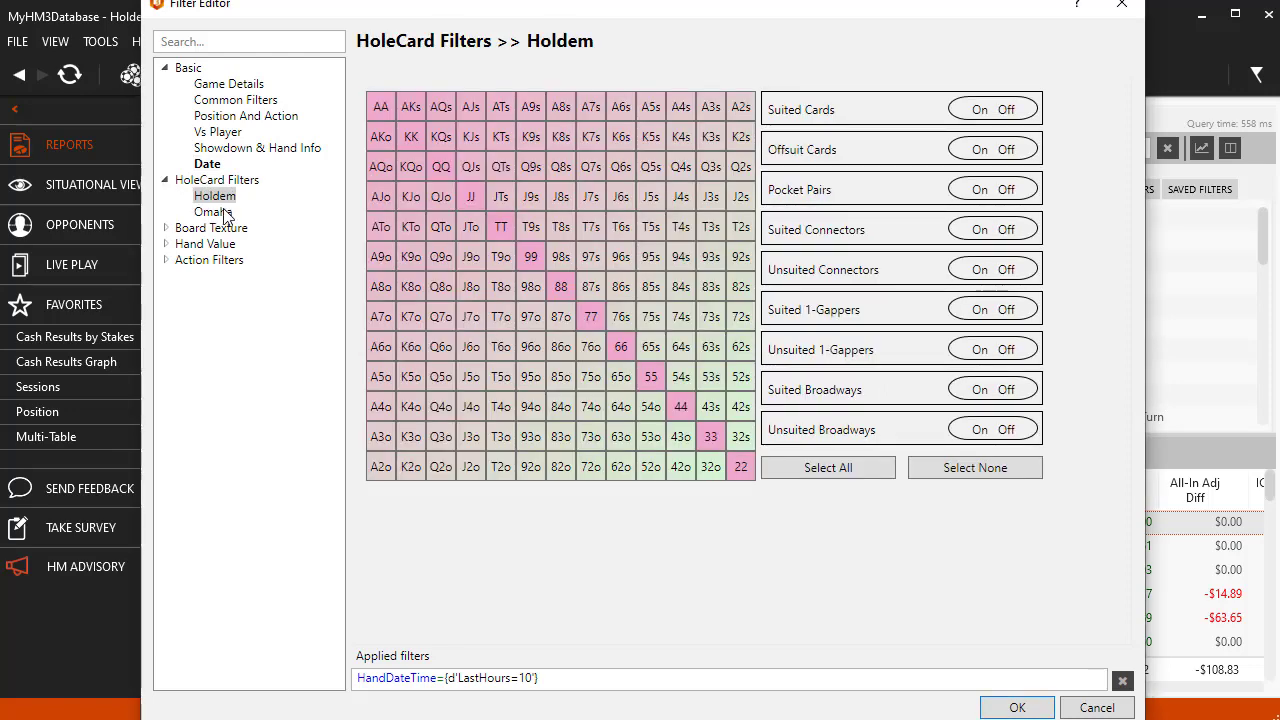